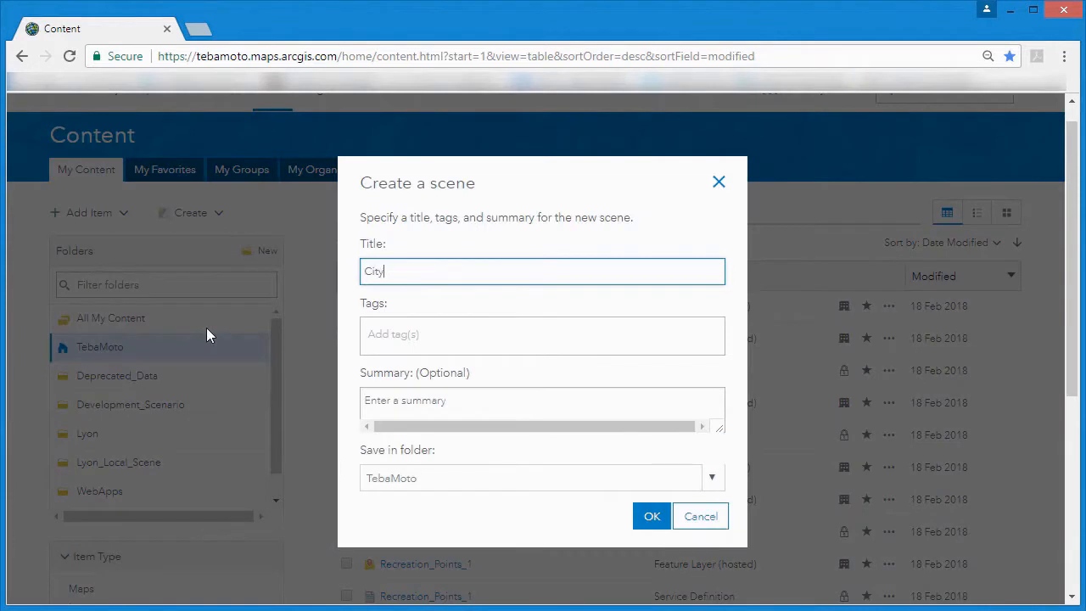
- Title the new scene City of Lyon and add the tags Lyon, France, Buildings and Bridges
{"action": "type", "text": "of Lyon"}
{"action": "left_click", "coordinate": [396, 342]}
{"action": "type", "text": "Lyon"}
{"action": "key", "text": "Return"}
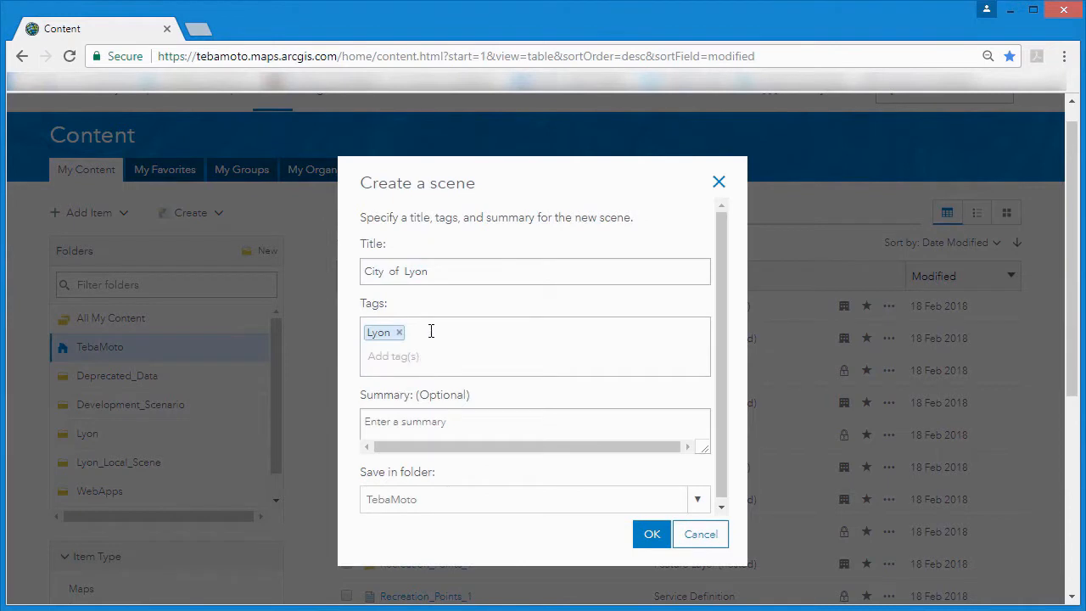
{"action": "left_click", "coordinate": [399, 348]}
{"action": "type", "text": "France"}
{"action": "key", "text": "Return"}
{"action": "type", "text": "Buildings"}
{"action": "key", "text": "Return"}
{"action": "type", "text": "Bri"}
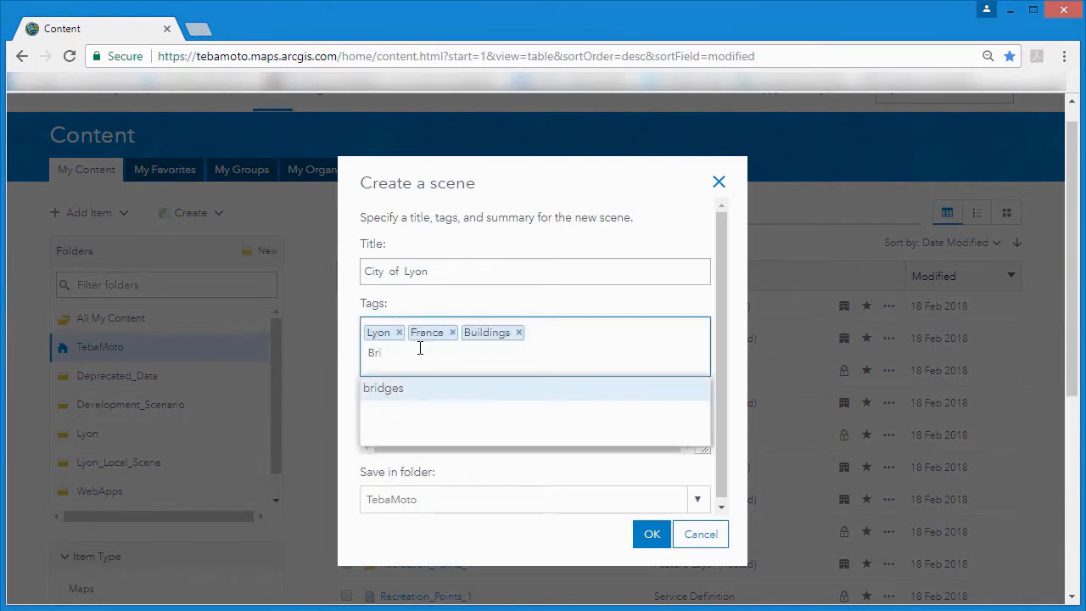
{"action": "type", "text": "dges"}
{"action": "key", "text": "Return"}
- Enter the scene summary "A scene containing multipatch buildings, bridges, tree points and parking"
{"action": "left_click", "coordinate": [565, 421]}
{"action": "type", "text": "A scen"}
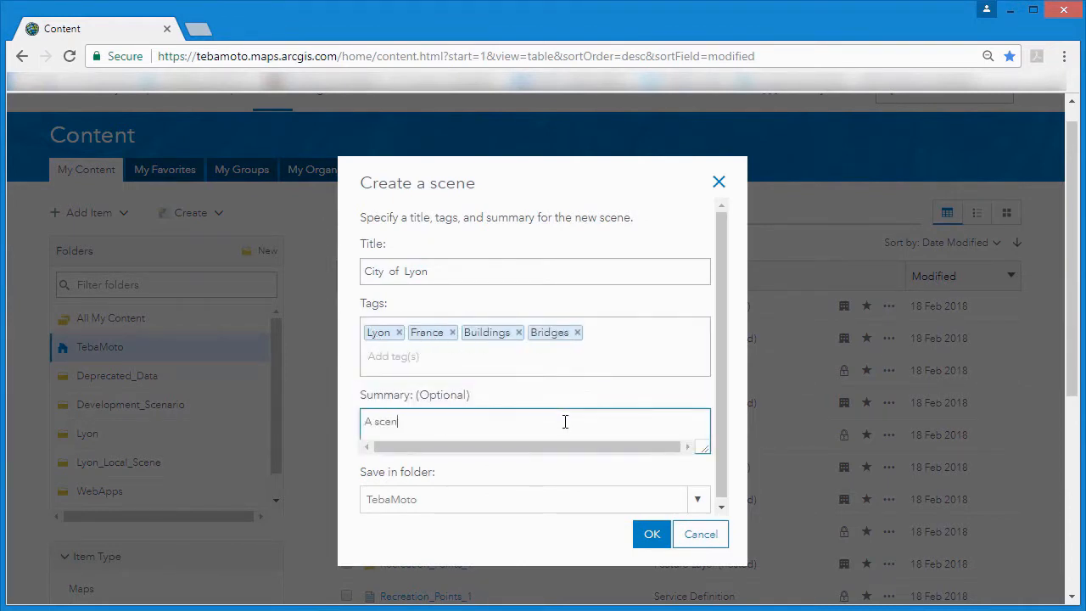
{"action": "type", "text": "e containing multipatch buildings, bridges, tree points and"}
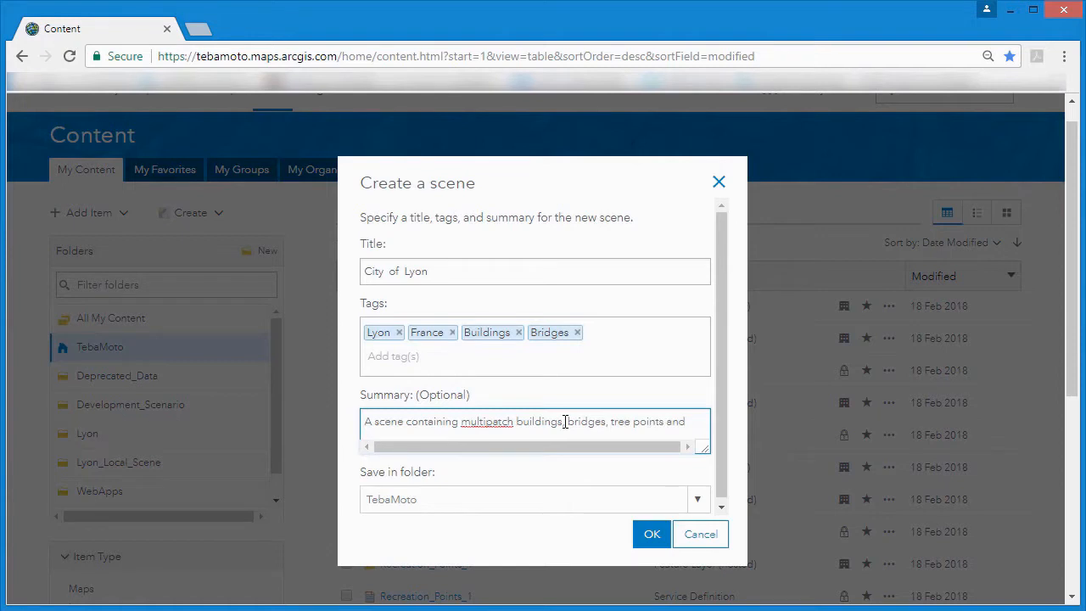
{"action": "type", "text": " parking"}
{"action": "scroll", "coordinate": [720, 441], "scroll_direction": "down", "scroll_amount": 1}
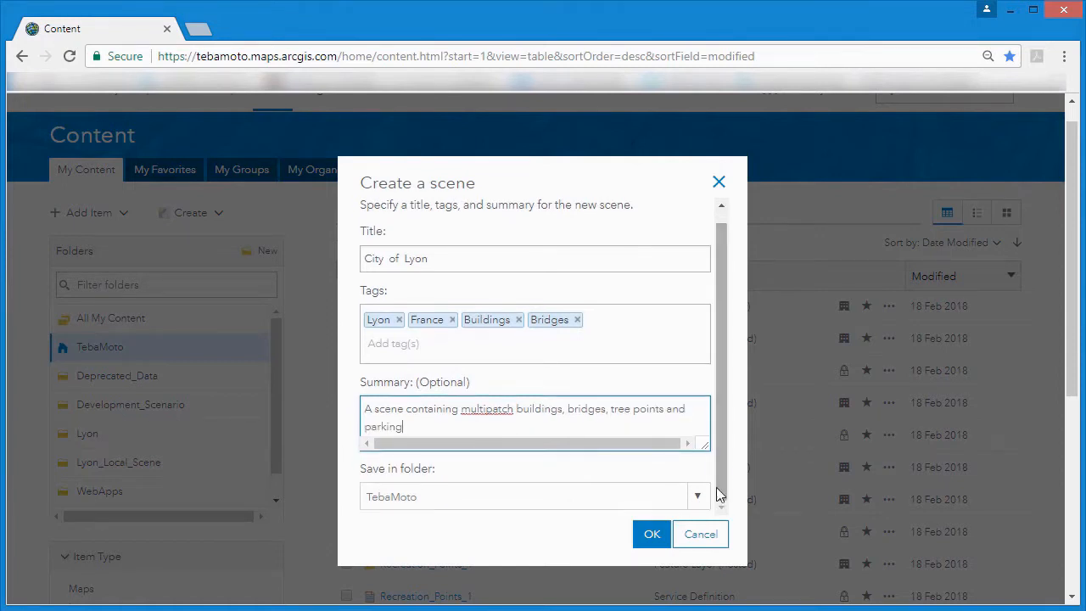
- Choose Lyon as the scene's save folder and create the scene
{"action": "left_click", "coordinate": [697, 497]}
{"action": "left_click", "coordinate": [645, 454]}
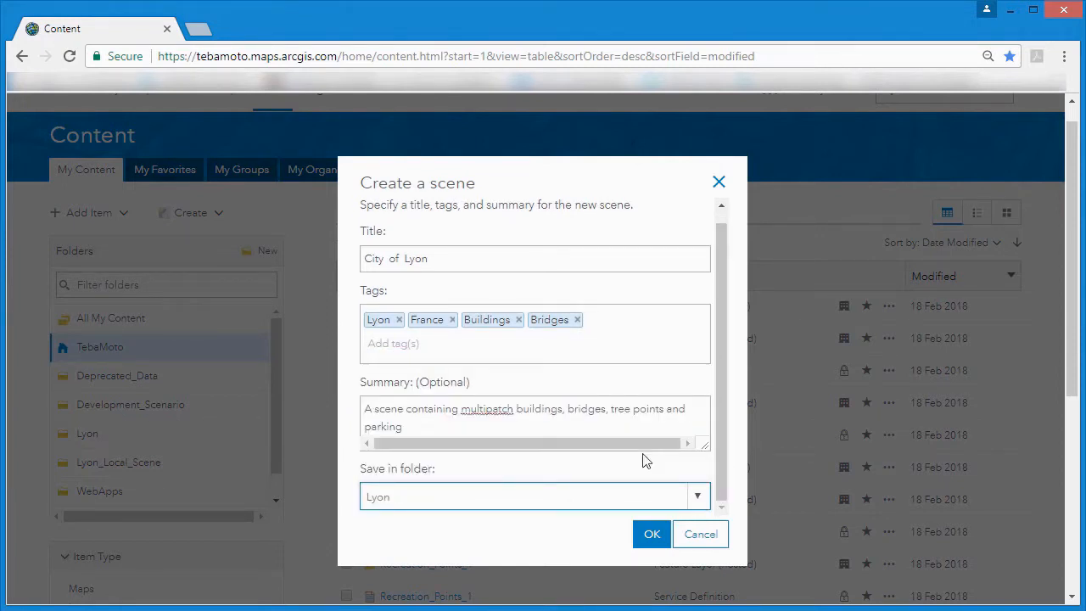
{"action": "left_click", "coordinate": [651, 535]}
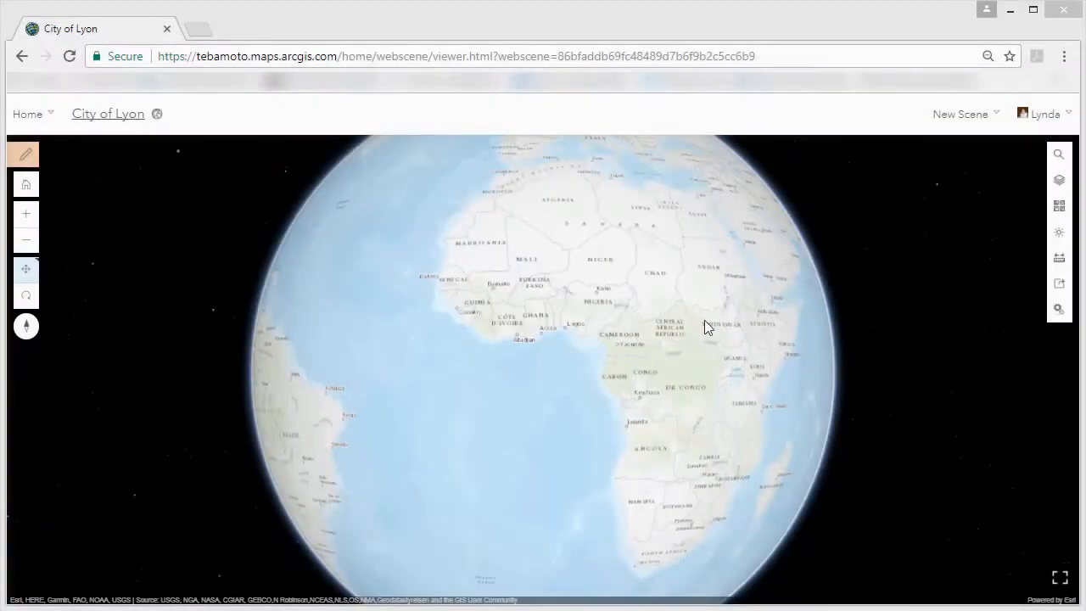
- Open the Development_Scenario web scene from My Content in Scene Viewer
{"action": "left_click", "coordinate": [993, 117]}
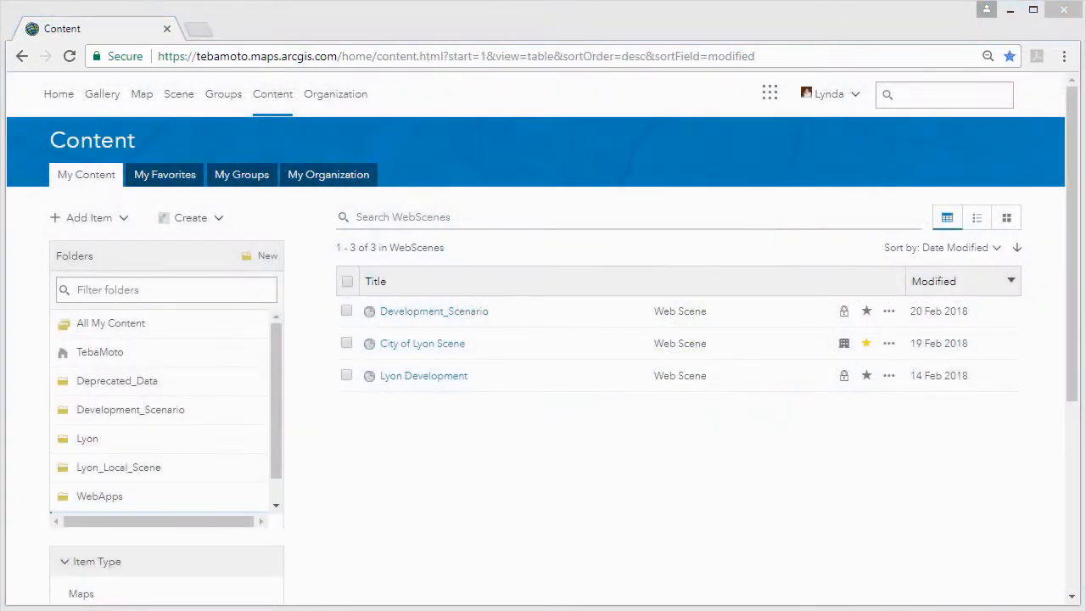
{"action": "left_click", "coordinate": [425, 314]}
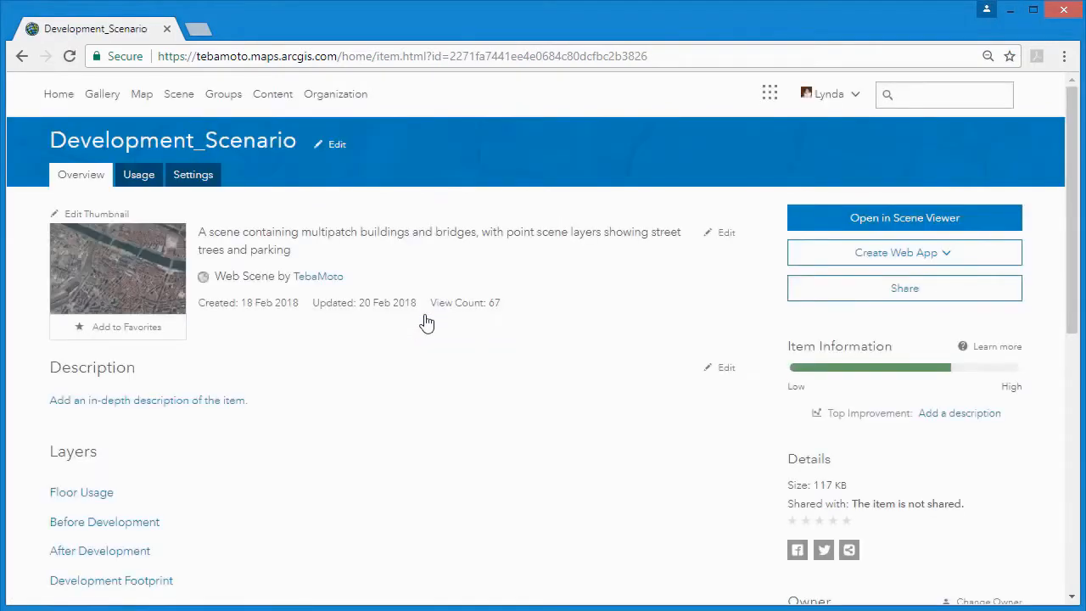
{"action": "left_click", "coordinate": [841, 219]}
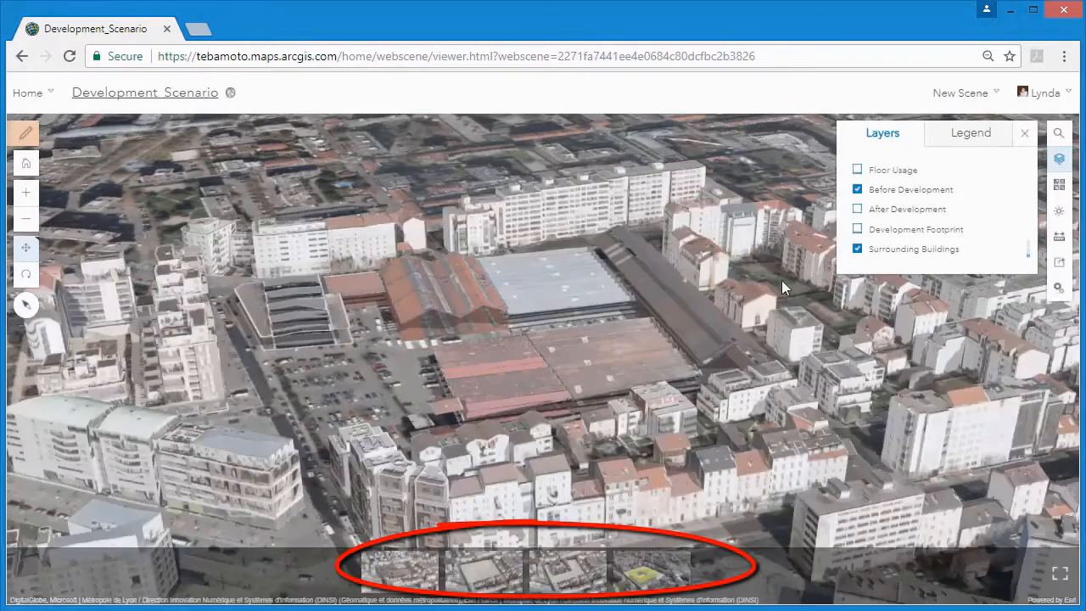
- View the scene's second, third and Floor Usage slides in turn to compare the development stages
{"action": "left_click", "coordinate": [477, 583]}
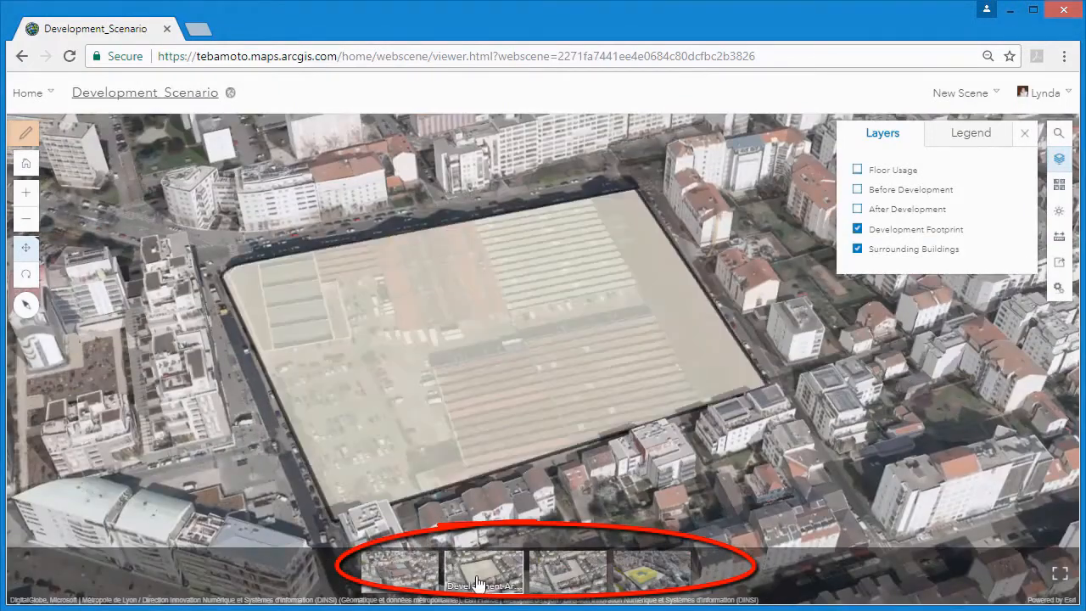
{"action": "left_click", "coordinate": [564, 581]}
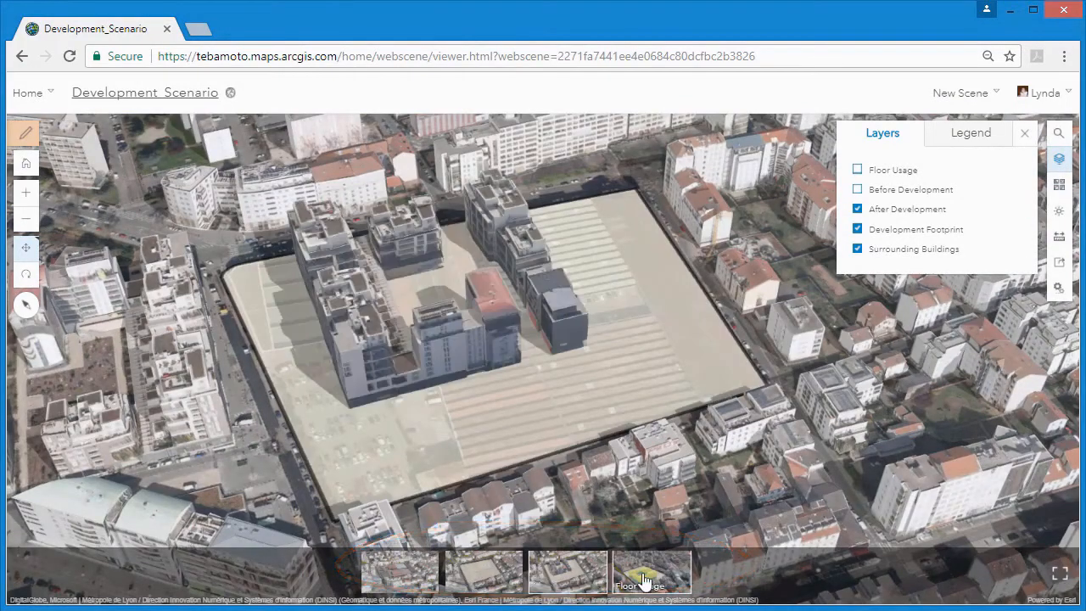
{"action": "left_click", "coordinate": [643, 580]}
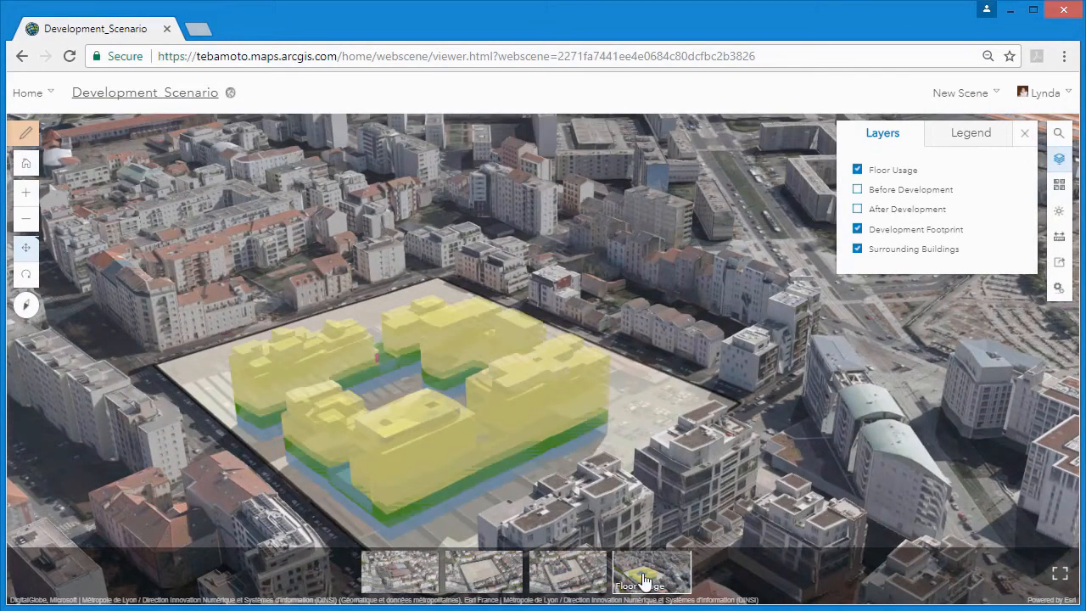
- Search the available layers for Lyon Lidar and add the Site_LiDAR scene layer to the scene
{"action": "left_click", "coordinate": [20, 140]}
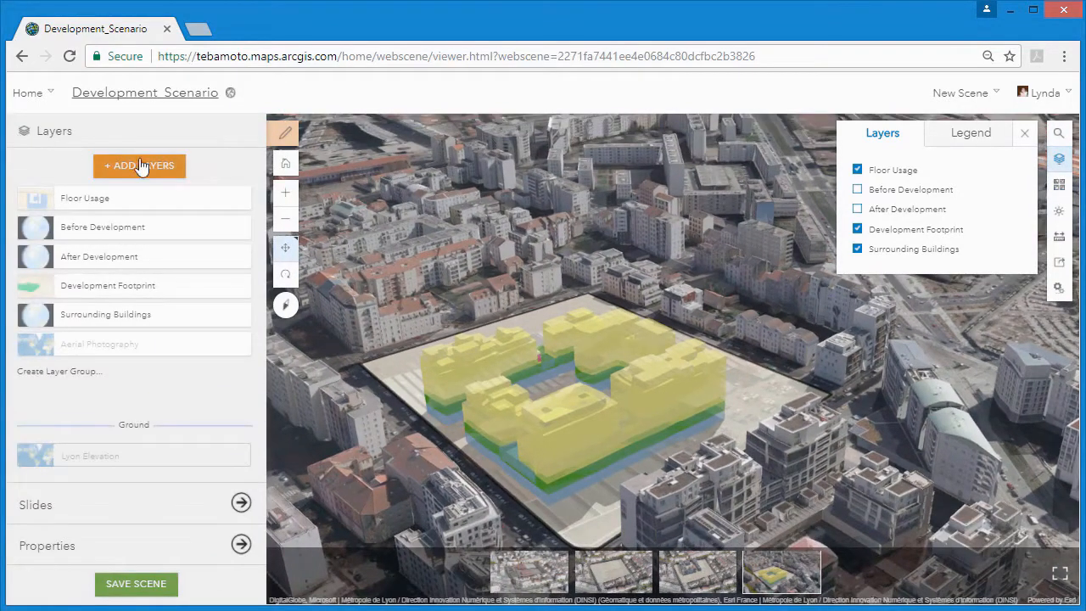
{"action": "left_click", "coordinate": [140, 166]}
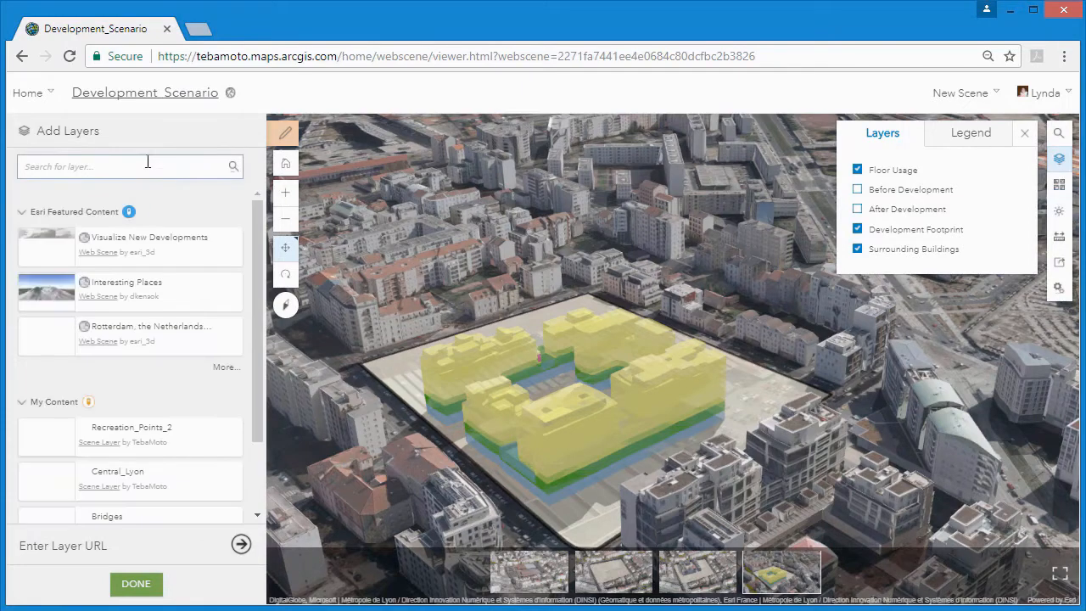
{"action": "left_click", "coordinate": [149, 170]}
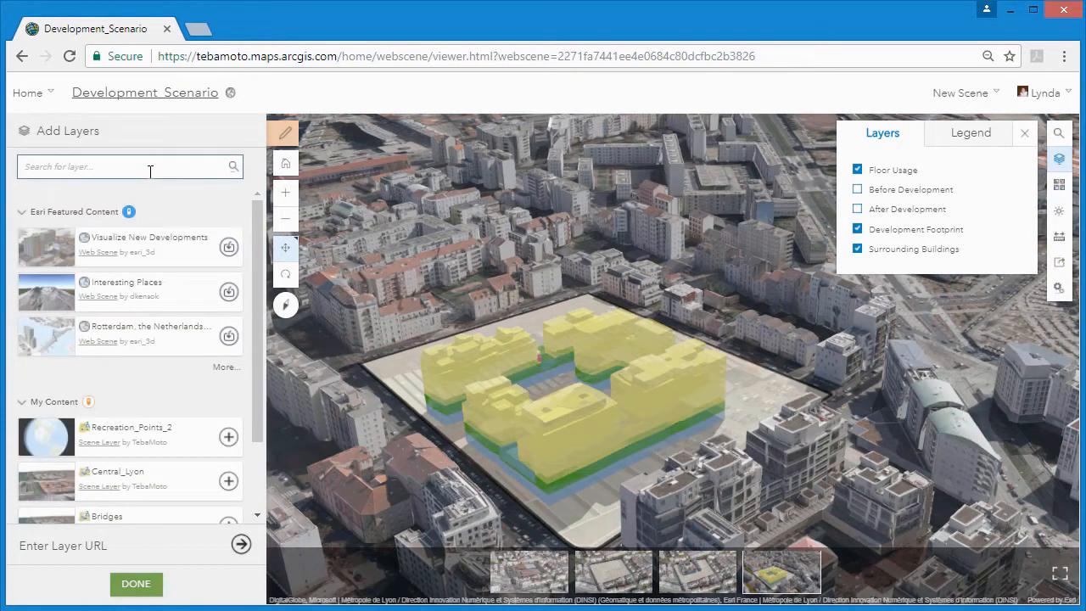
{"action": "type", "text": "Lyon"}
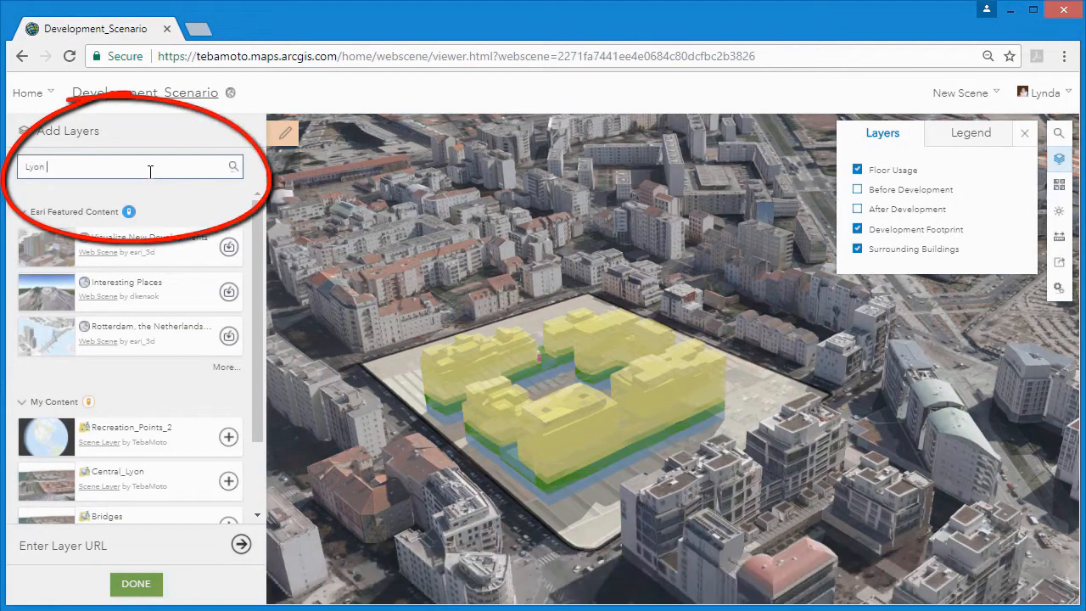
{"action": "type", "text": " Lidar"}
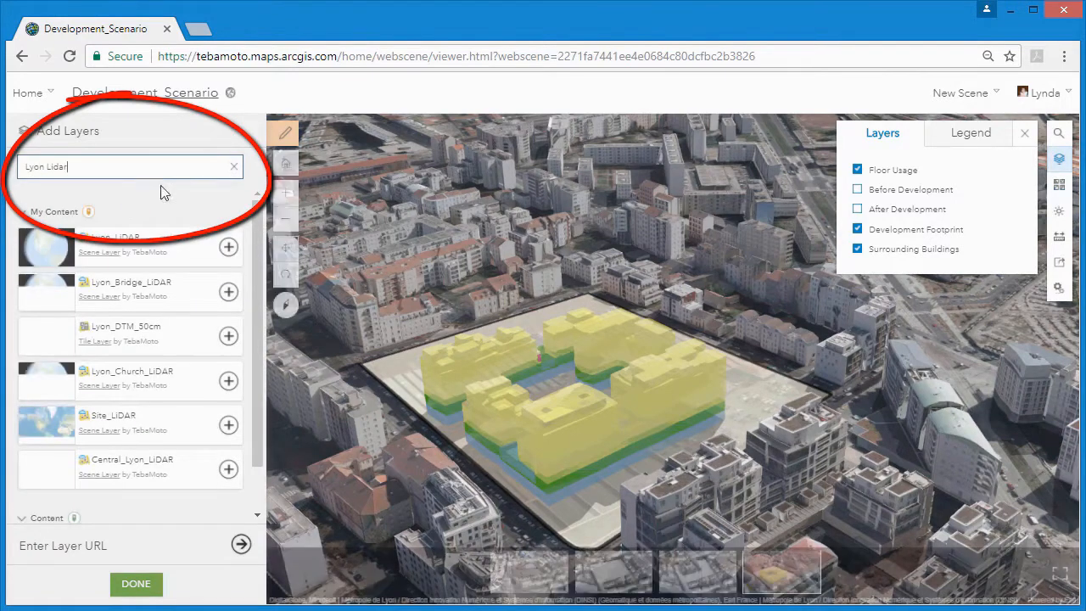
{"action": "scroll", "coordinate": [257, 224], "scroll_direction": "down", "scroll_amount": 1}
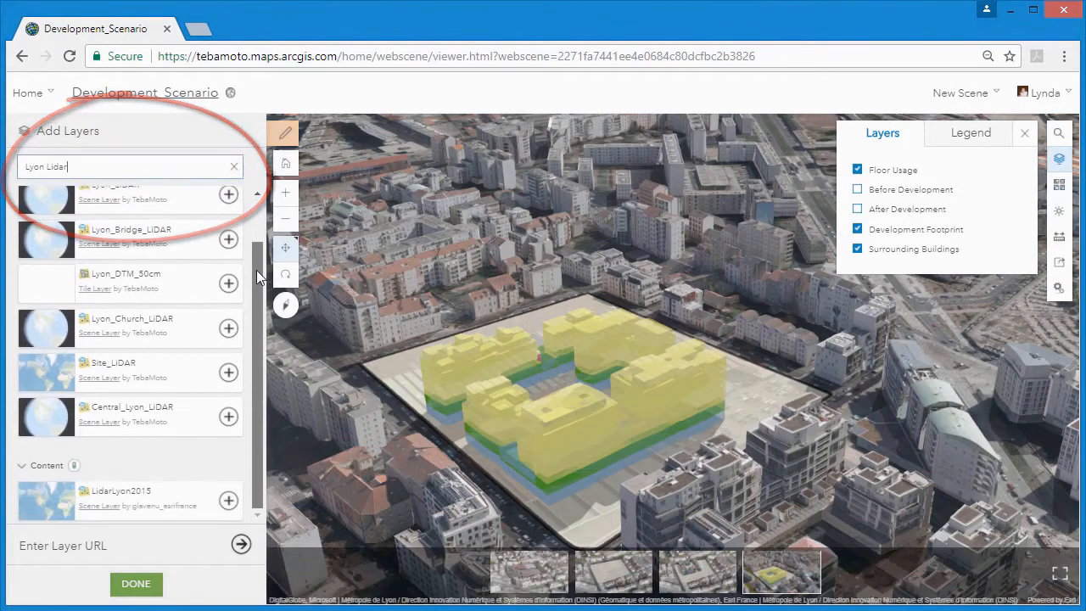
{"action": "left_click", "coordinate": [230, 374]}
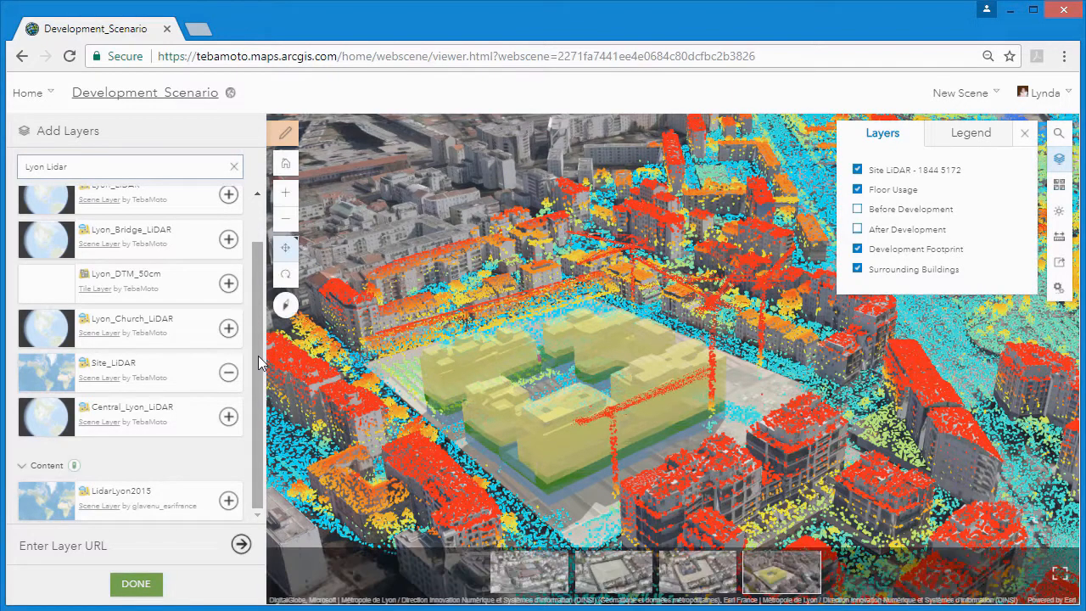
- Add the LidarLyon2015 scene layer, finish adding layers and hide the 2015 lidar layer
{"action": "mouse_move", "coordinate": [260, 363]}
{"action": "left_mouse_down"}
{"action": "mouse_move", "coordinate": [256, 306]}
{"action": "mouse_move", "coordinate": [253, 363]}
{"action": "left_mouse_up"}
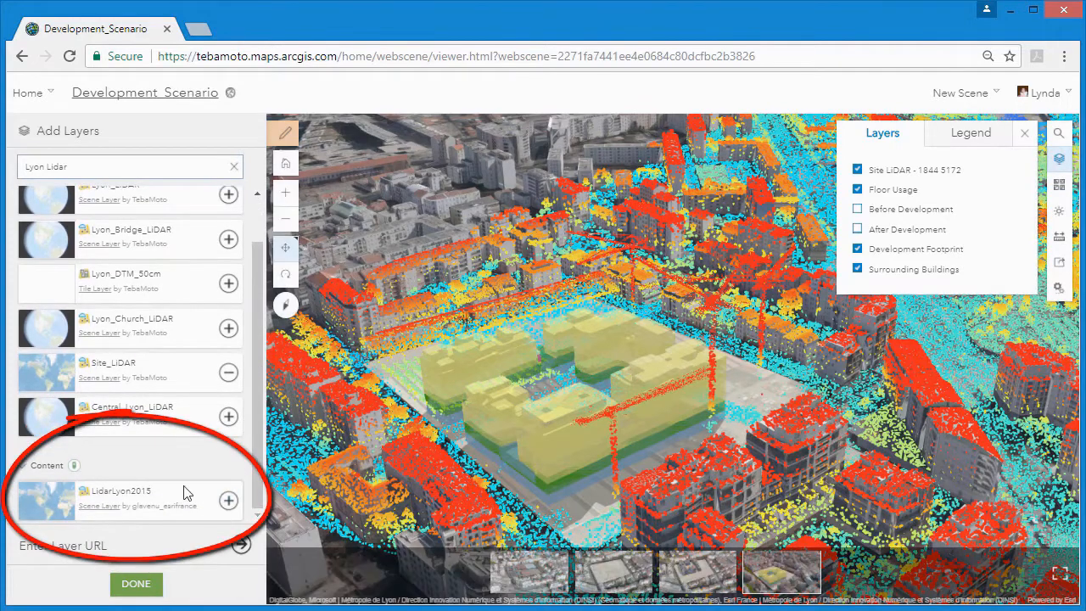
{"action": "left_click", "coordinate": [234, 504]}
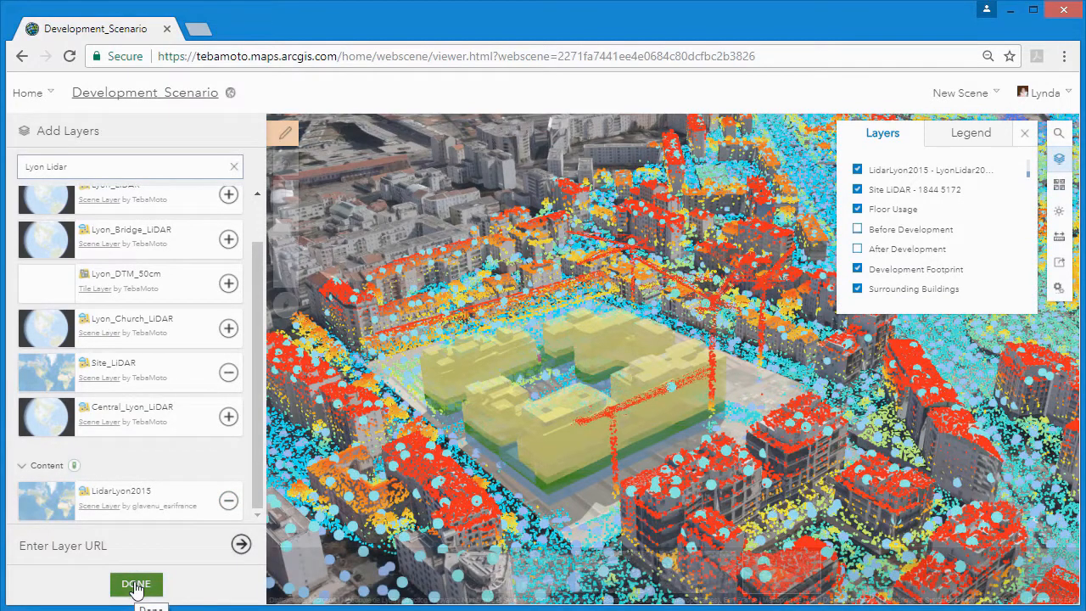
{"action": "left_click", "coordinate": [136, 585]}
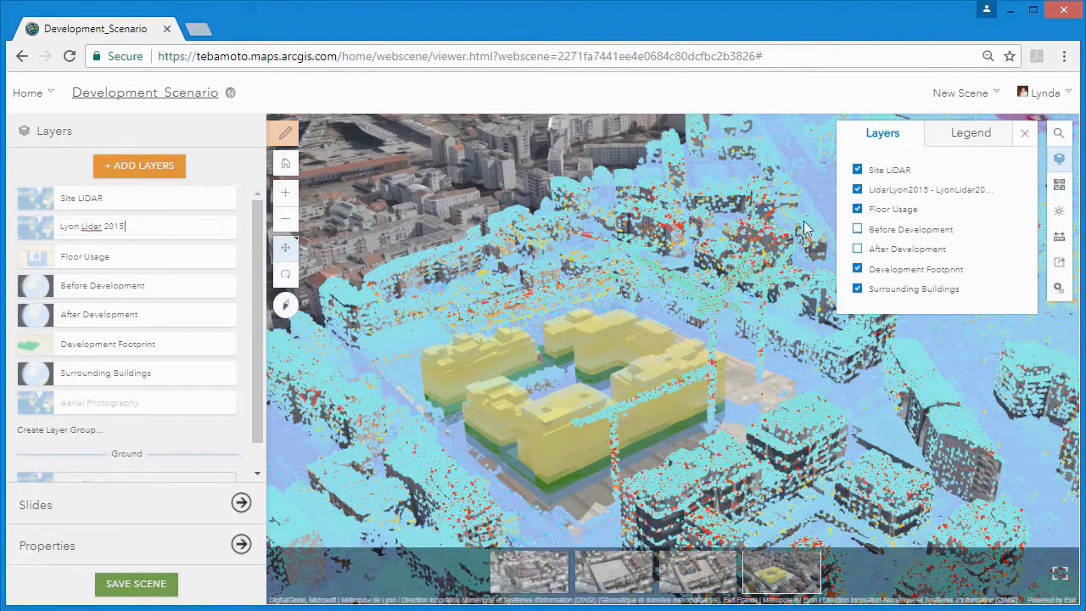
{"action": "left_click", "coordinate": [856, 191]}
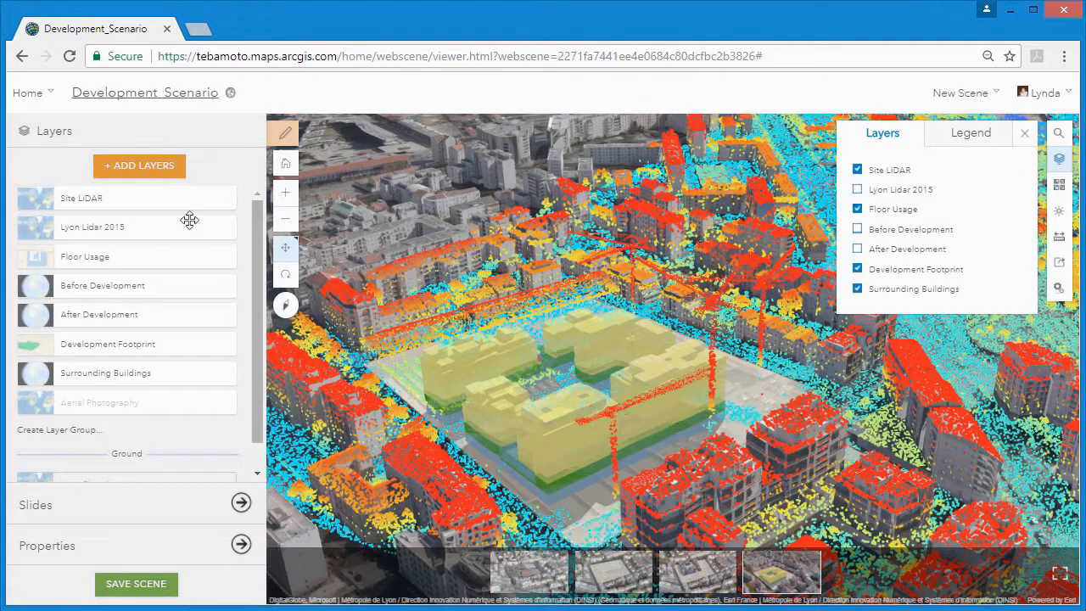
- Set the Site LiDAR layer's drawing style to Class and turn on modulation using intensity
{"action": "mouse_move", "coordinate": [195, 196]}
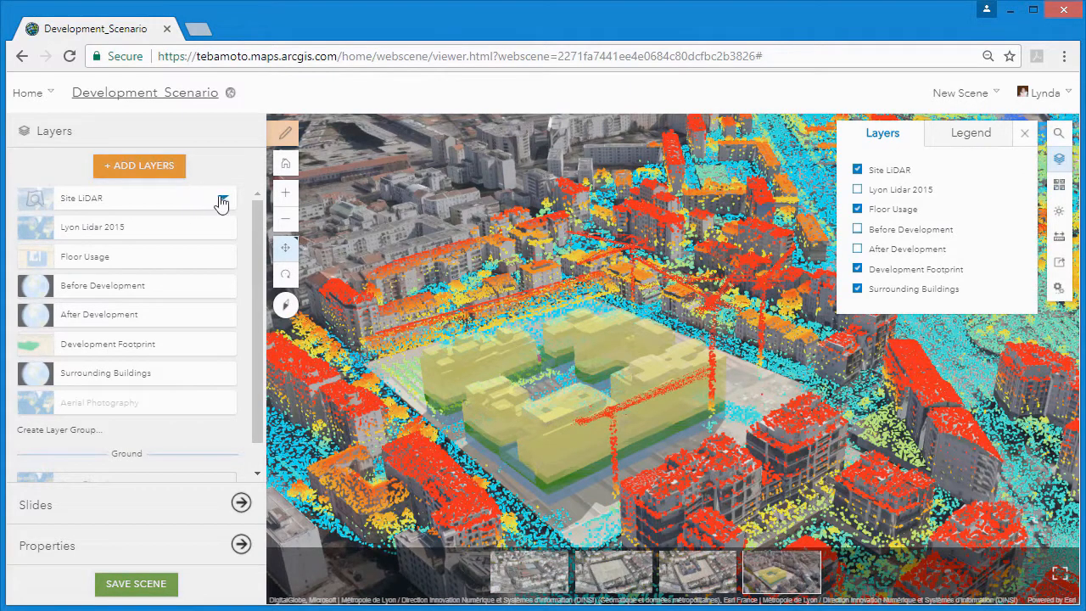
{"action": "left_click", "coordinate": [223, 199]}
{"action": "left_click", "coordinate": [236, 223]}
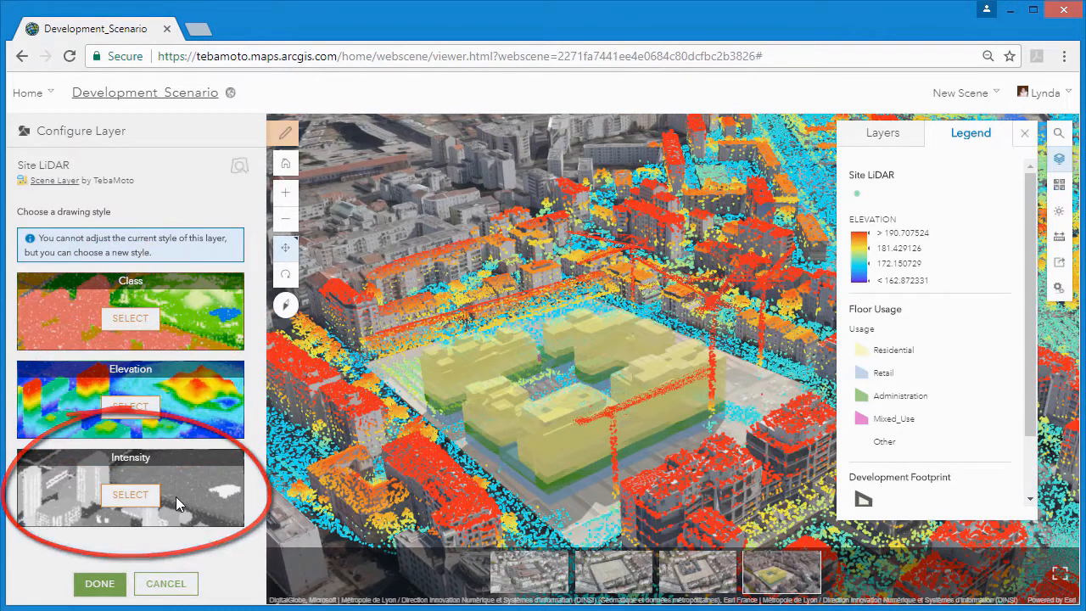
{"action": "left_click", "coordinate": [130, 319]}
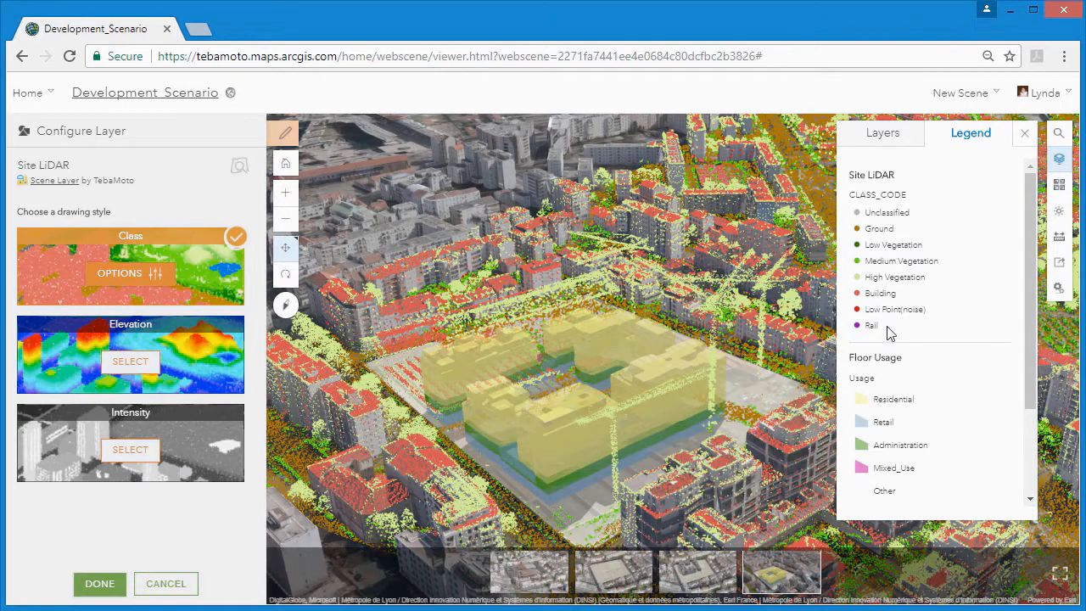
{"action": "left_click", "coordinate": [145, 273]}
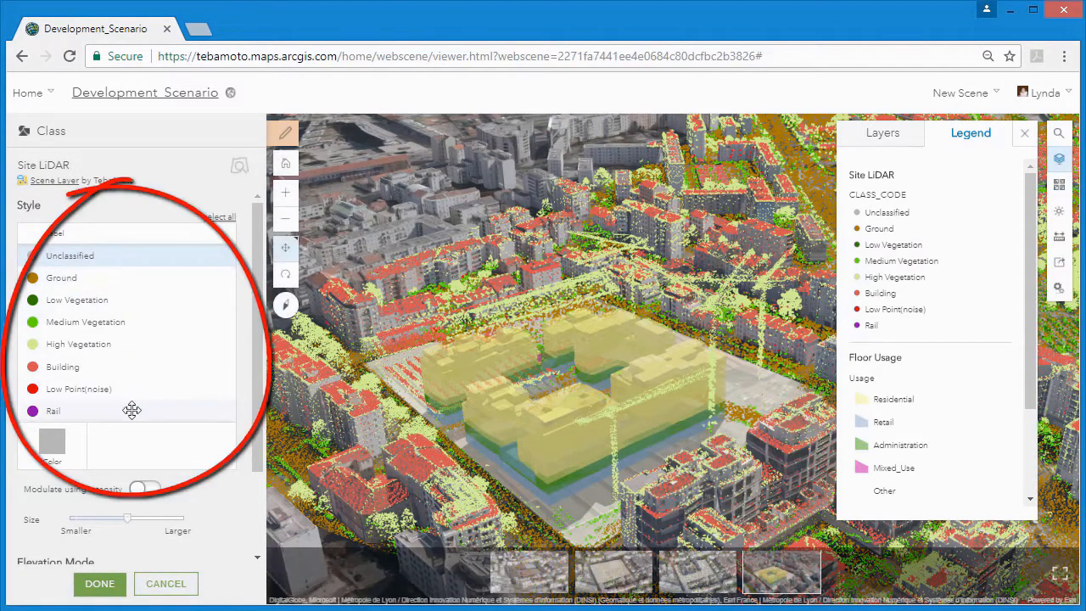
{"action": "left_click", "coordinate": [144, 489]}
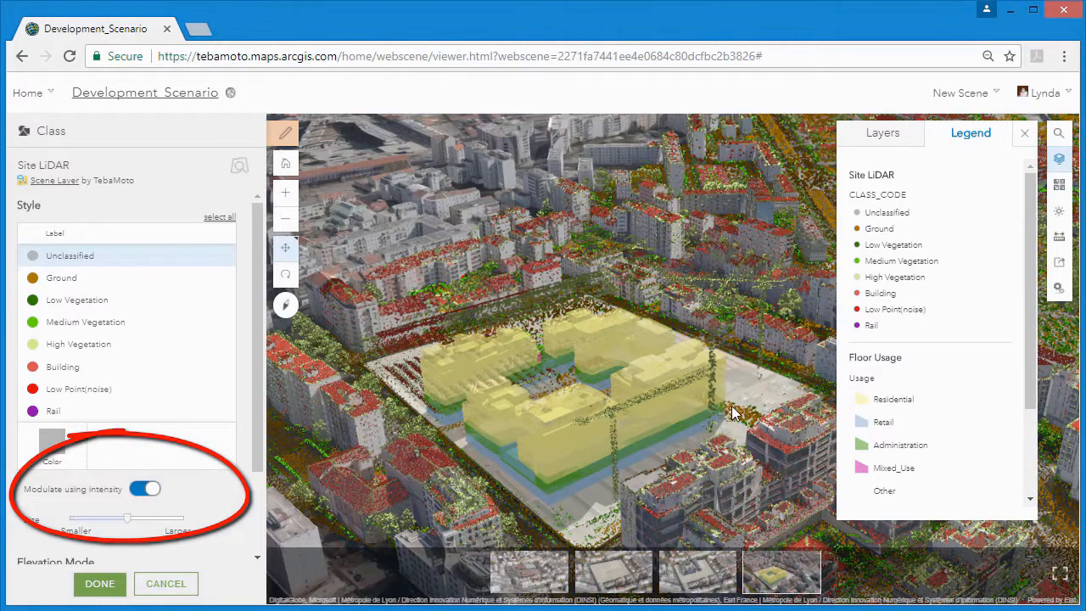
- Increase the Site LiDAR point size to about two-thirds of the range between Smaller and Larger
{"action": "left_click_drag", "start_coordinate": [733, 415], "coordinate": [733, 427]}
{"action": "right_click_drag", "start_coordinate": [732, 428], "coordinate": [702, 399]}
{"action": "scroll", "coordinate": [649, 403], "scroll_direction": "up", "scroll_amount": 3}
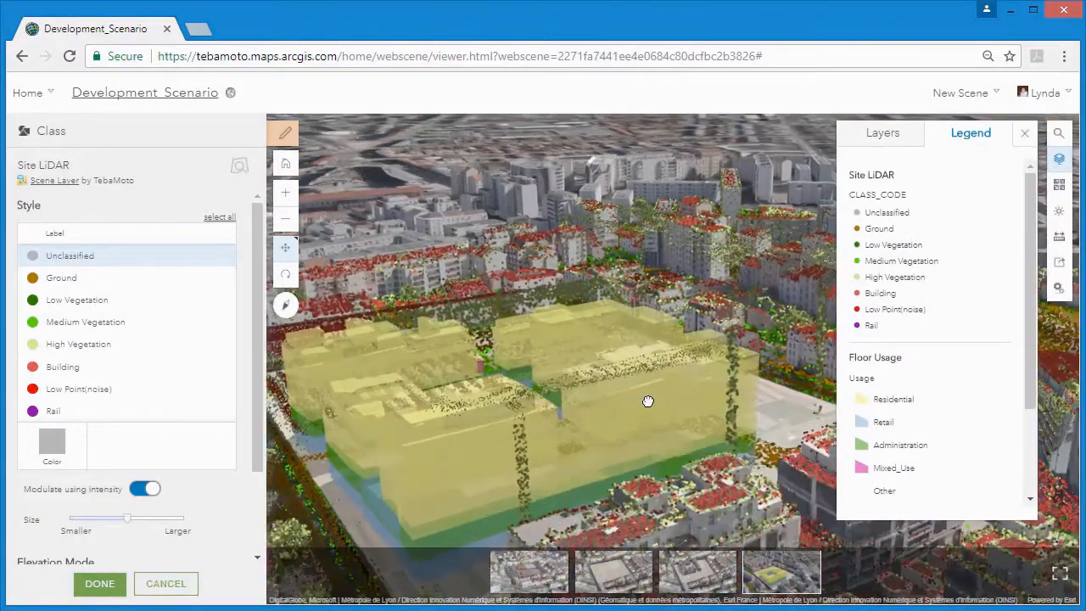
{"action": "right_click_drag", "start_coordinate": [561, 482], "coordinate": [500, 455]}
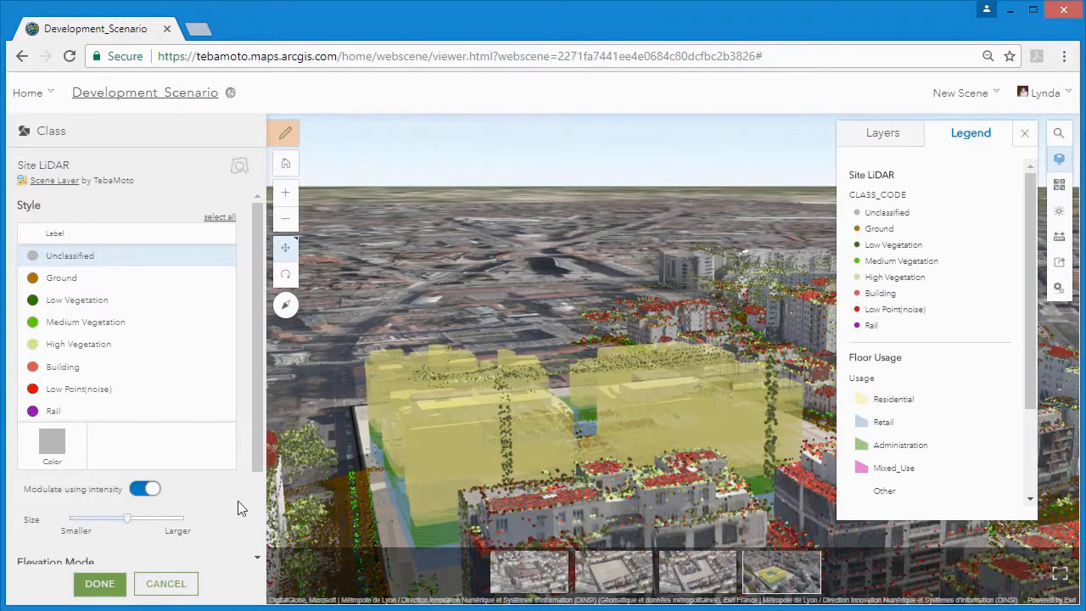
{"action": "left_click", "coordinate": [150, 521]}
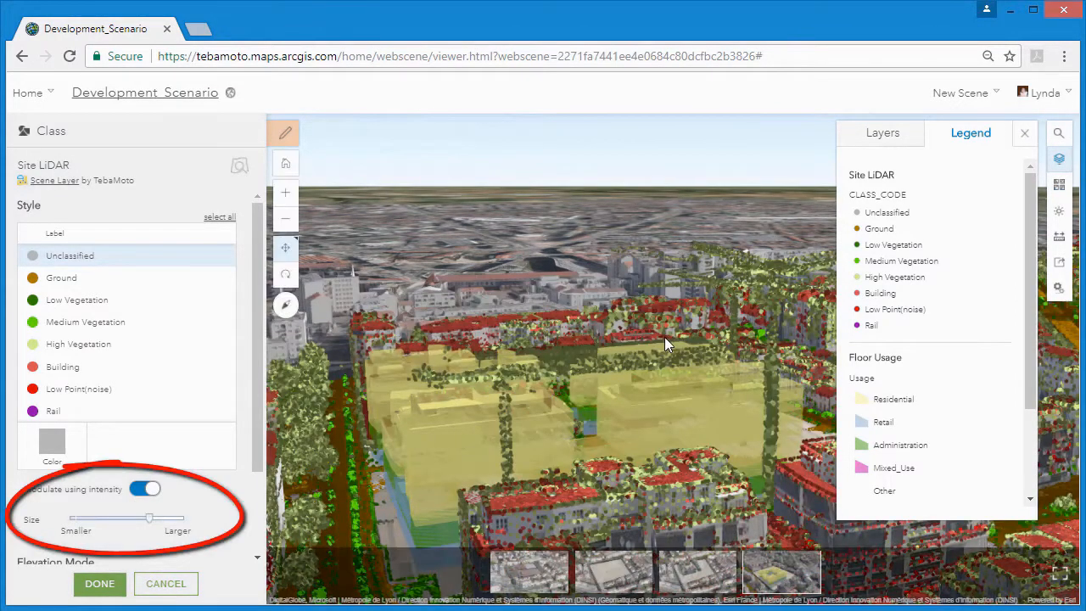
- Show the third slide's view of the scene and hide the After Development layer
{"action": "left_click", "coordinate": [1024, 134]}
{"action": "left_click", "coordinate": [716, 574]}
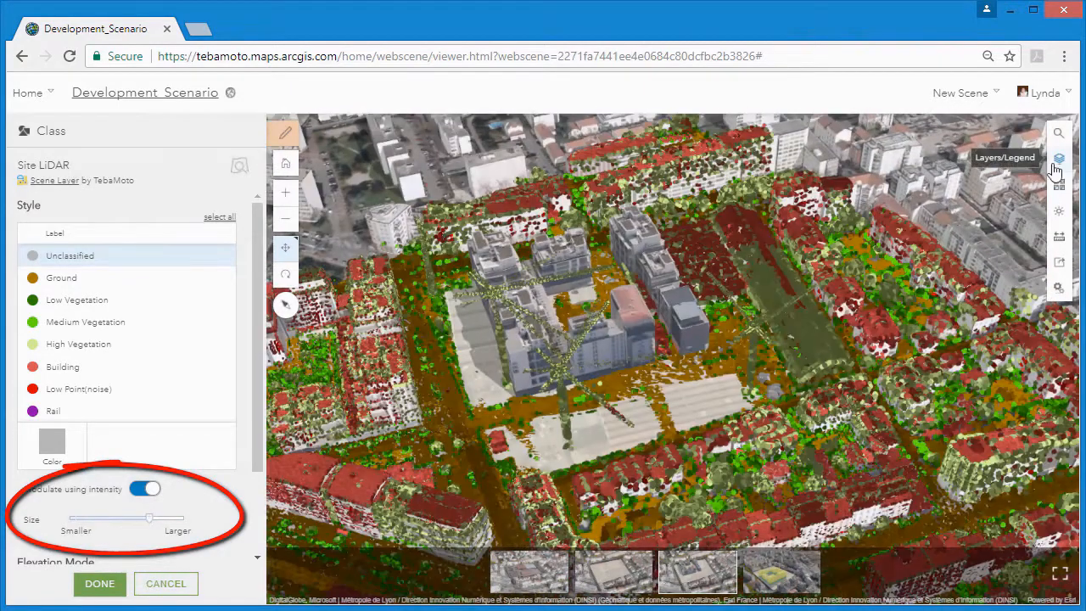
{"action": "left_click", "coordinate": [1055, 165]}
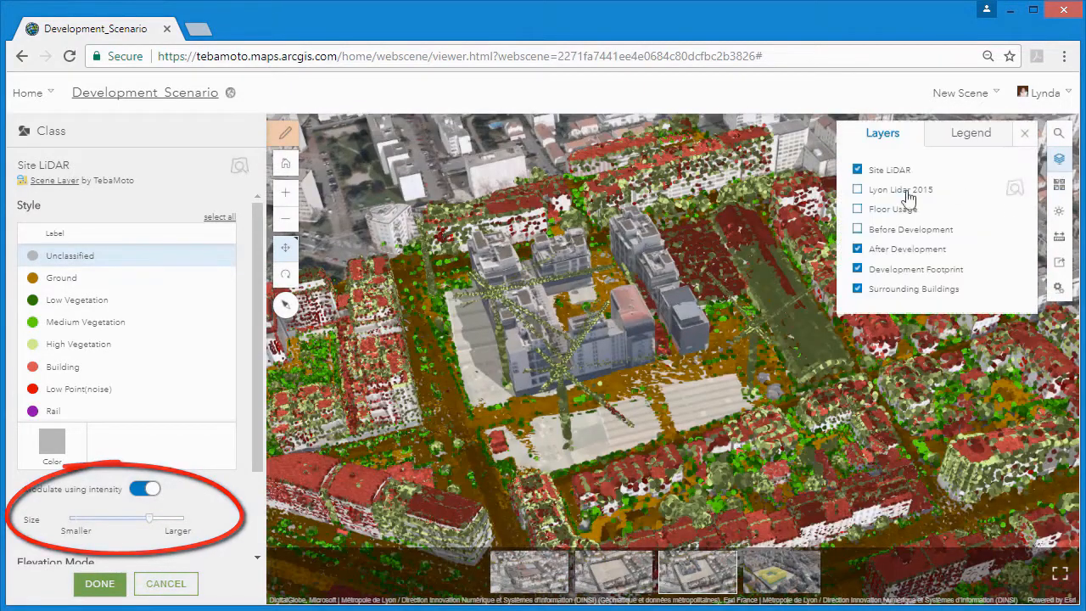
{"action": "left_click", "coordinate": [857, 249]}
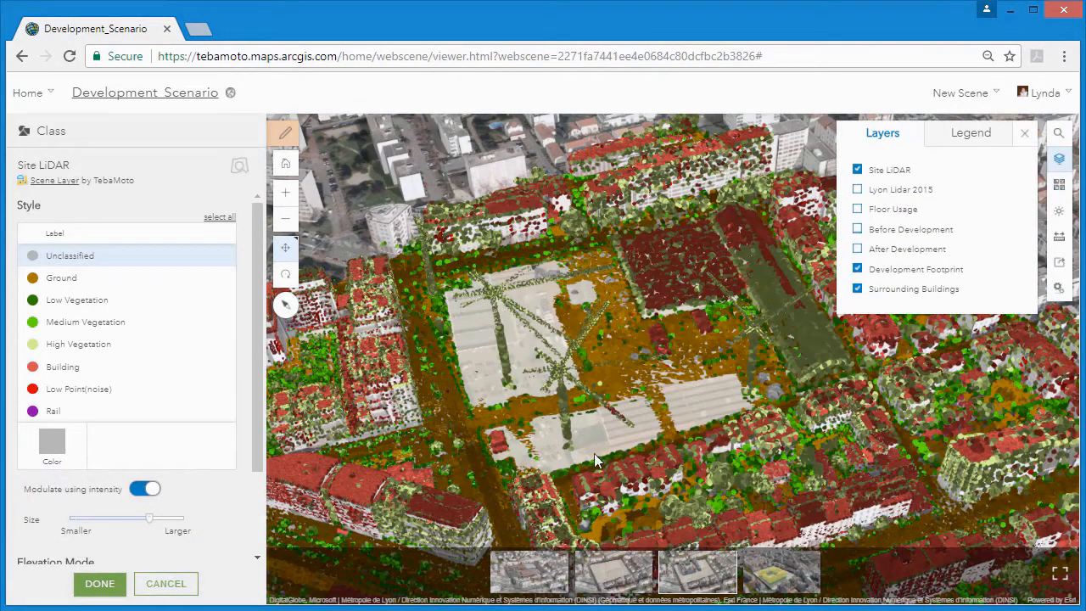
- Reduce the Site LiDAR point size to about one-sixth of the range between Smaller and Larger
{"action": "scroll", "coordinate": [549, 442], "scroll_direction": "up", "scroll_amount": 3}
{"action": "right_click_drag", "start_coordinate": [548, 442], "coordinate": [761, 382]}
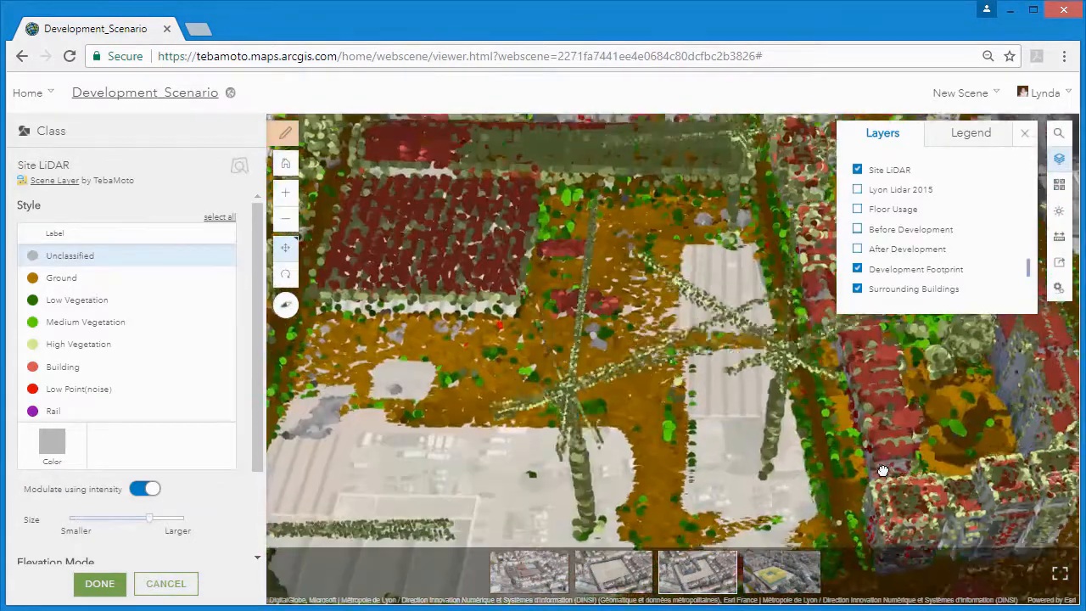
{"action": "left_click_drag", "start_coordinate": [148, 517], "coordinate": [89, 520]}
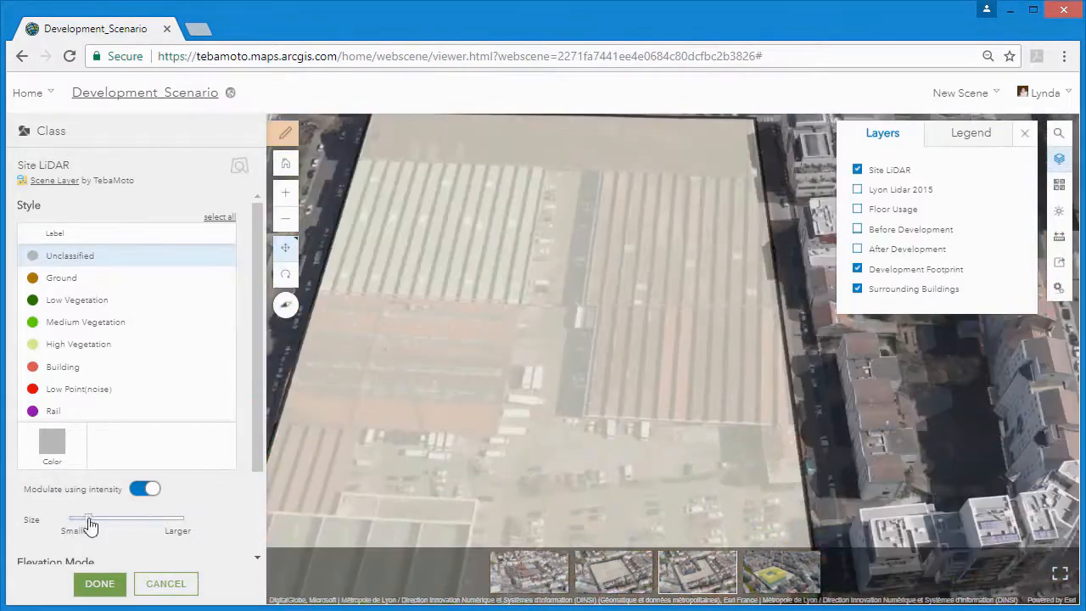
{"action": "right_click_drag", "start_coordinate": [721, 495], "coordinate": [958, 357]}
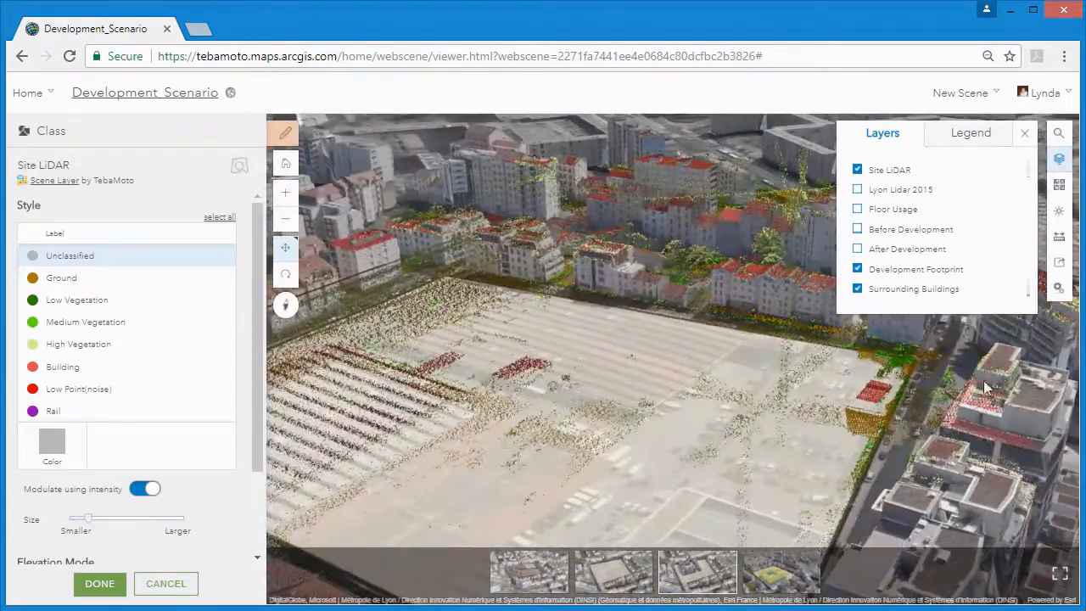
- Close the layer list, set the Site LiDAR point size to about the middle of the range and finish configuring the layer
{"action": "left_click", "coordinate": [1024, 133]}
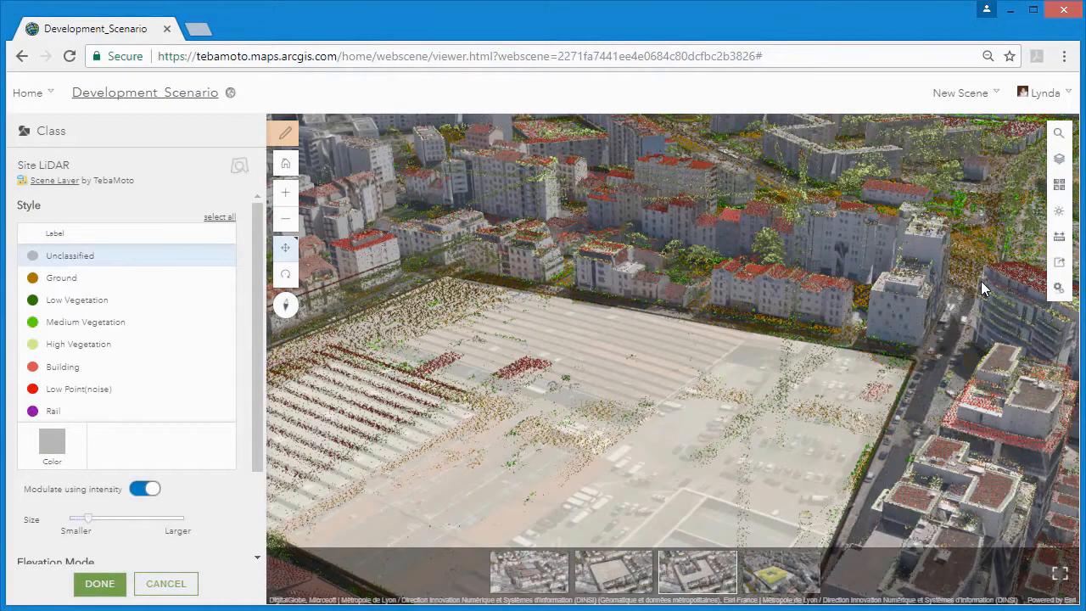
{"action": "left_click", "coordinate": [116, 520]}
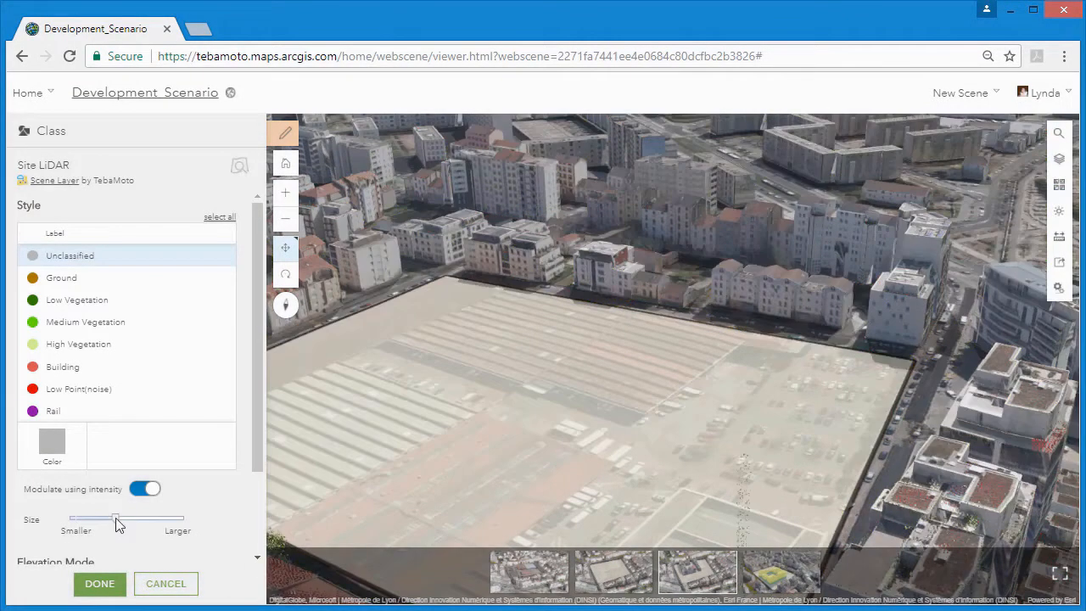
{"action": "left_click_drag", "start_coordinate": [115, 519], "coordinate": [128, 520]}
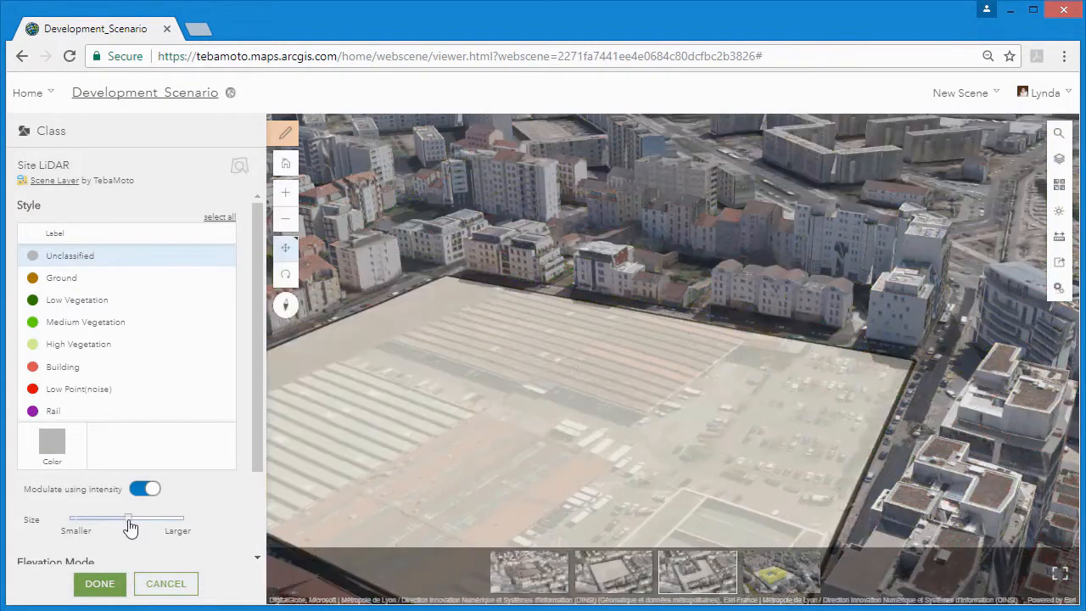
{"action": "left_click", "coordinate": [99, 585]}
{"action": "left_click", "coordinate": [98, 585]}
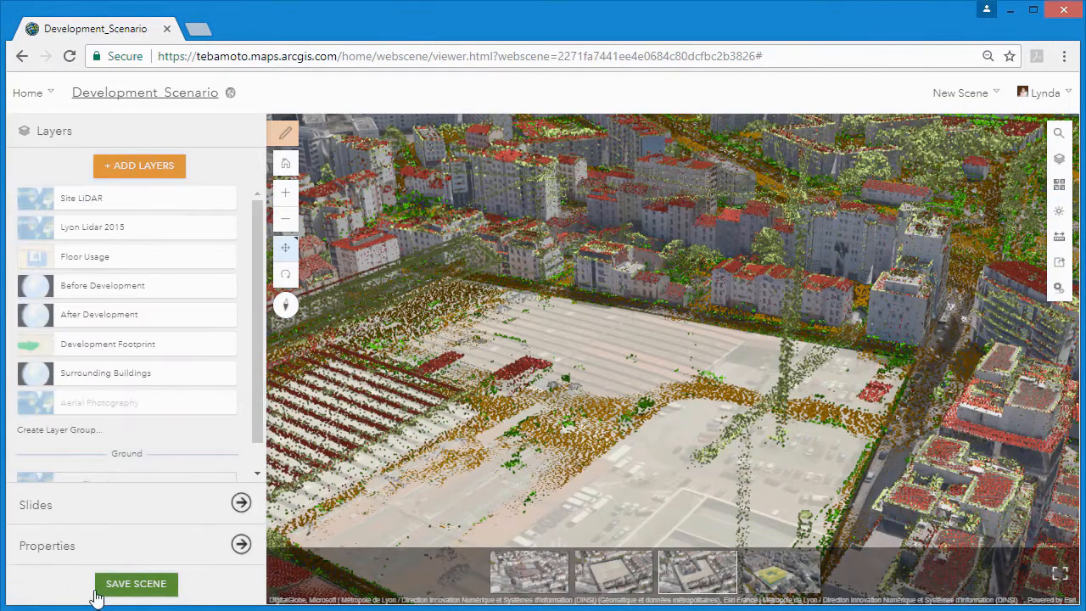
- Configure the Lyon Lidar 2015 layer to use the Elevation drawing style
{"action": "left_click", "coordinate": [224, 228]}
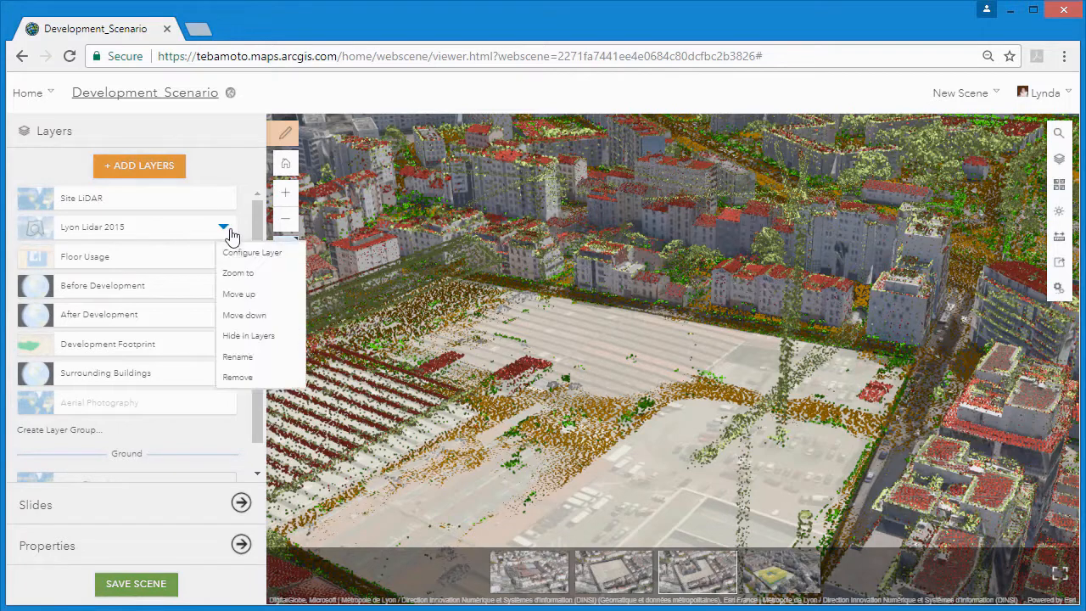
{"action": "left_click", "coordinate": [238, 254]}
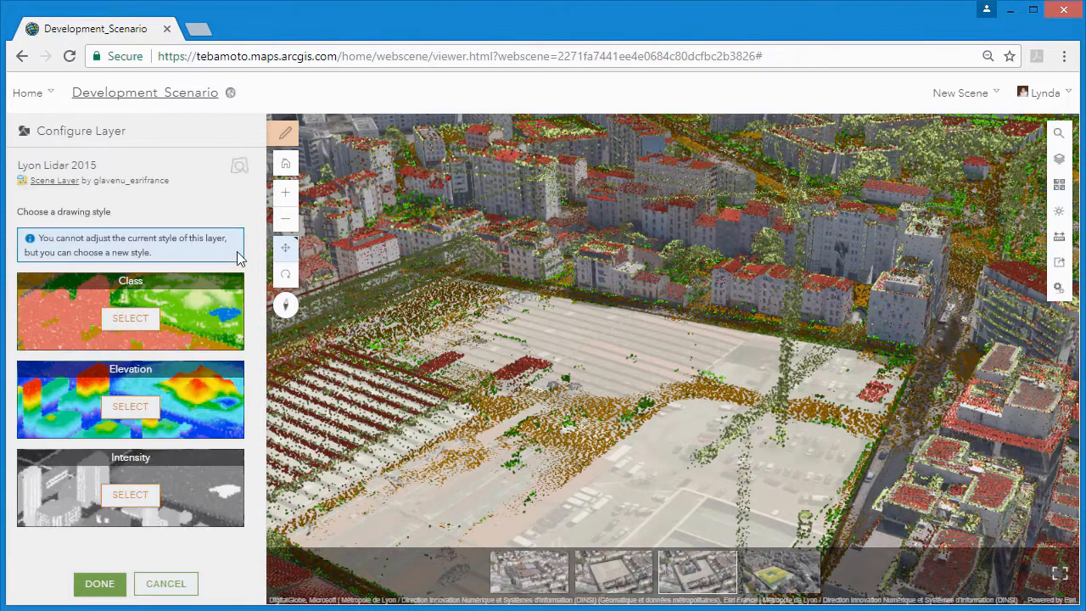
{"action": "left_click", "coordinate": [129, 407]}
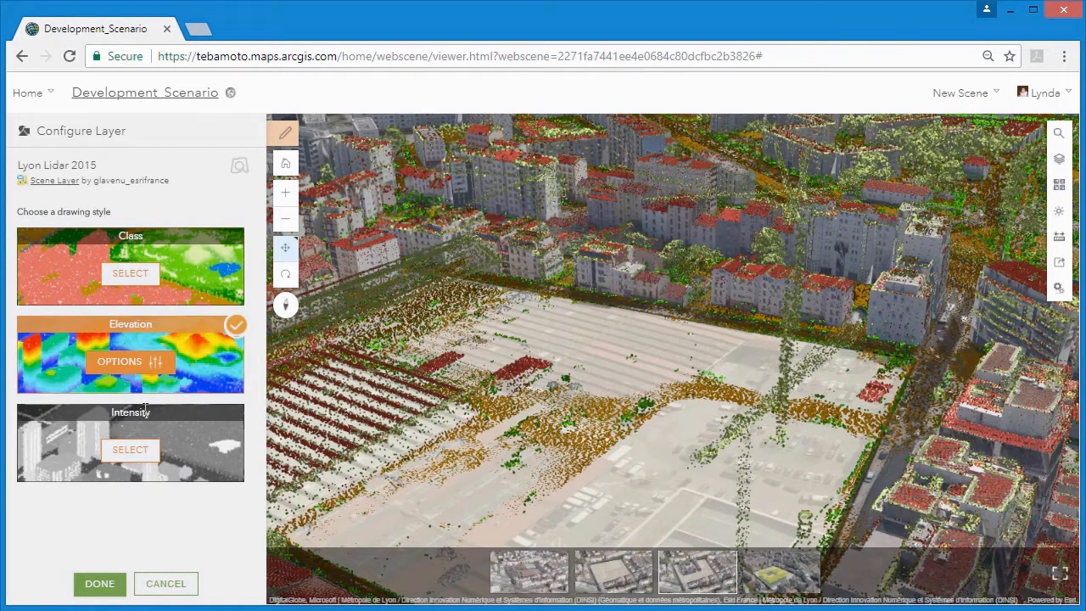
- Turn on the Lyon Lidar 2015 layer and view its points across the city's rivers and hills
{"action": "scroll", "coordinate": [782, 406], "scroll_direction": "down", "scroll_amount": 10}
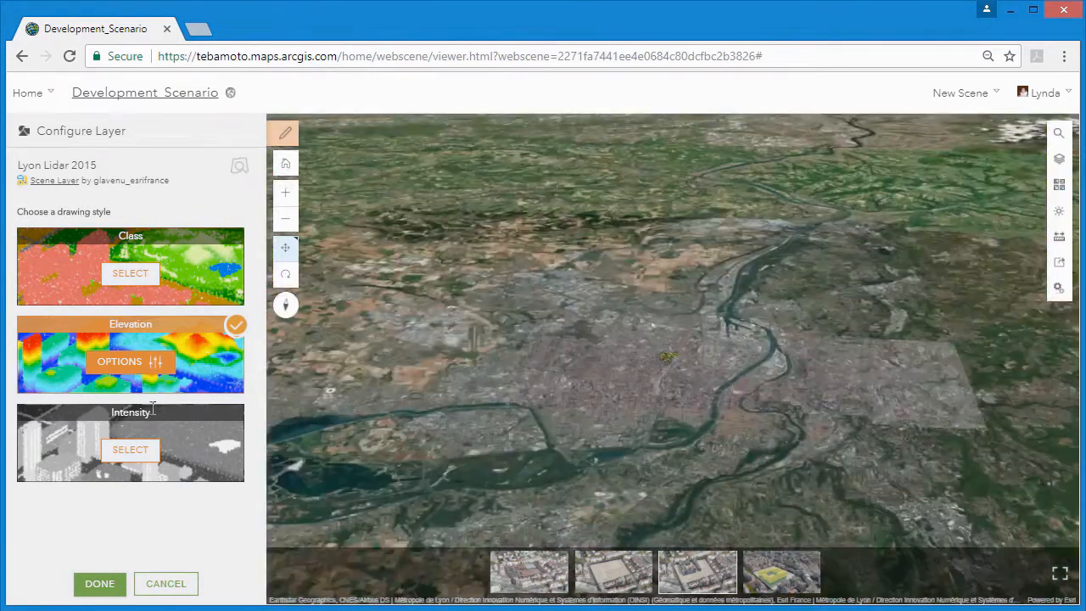
{"action": "left_click", "coordinate": [1060, 160]}
{"action": "left_click", "coordinate": [858, 191]}
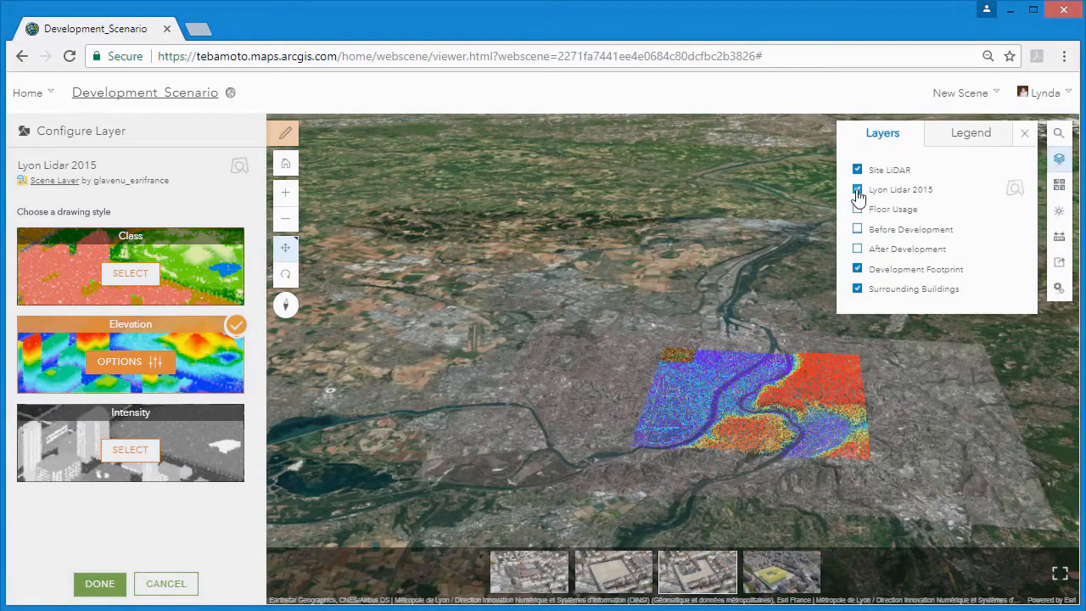
{"action": "right_click_drag", "start_coordinate": [901, 446], "coordinate": [577, 365]}
{"action": "scroll", "coordinate": [577, 365], "scroll_direction": "up", "scroll_amount": 10}
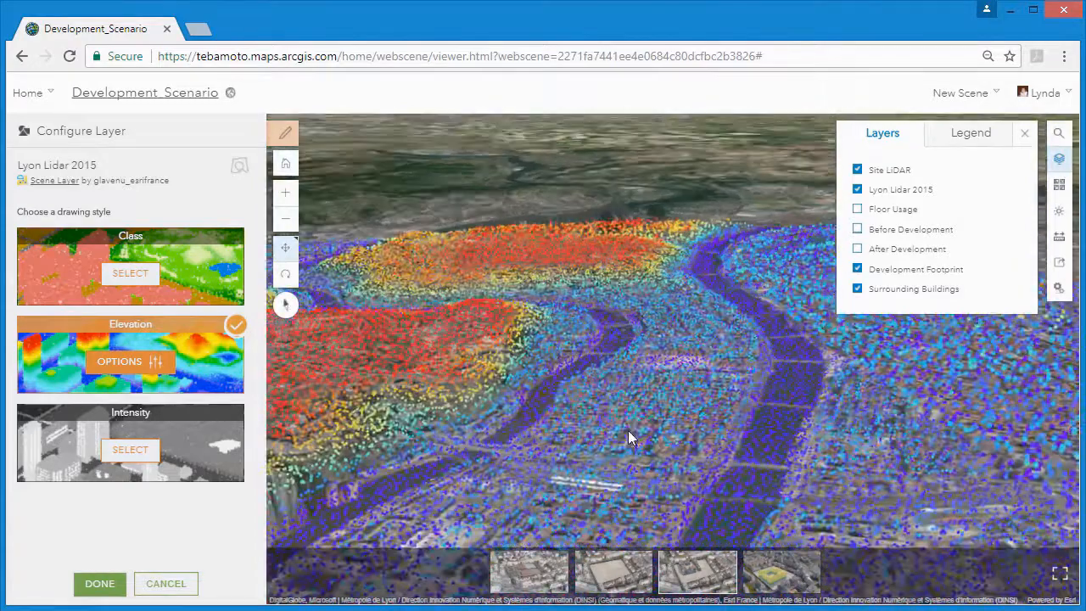
{"action": "right_click_drag", "start_coordinate": [628, 430], "coordinate": [635, 422]}
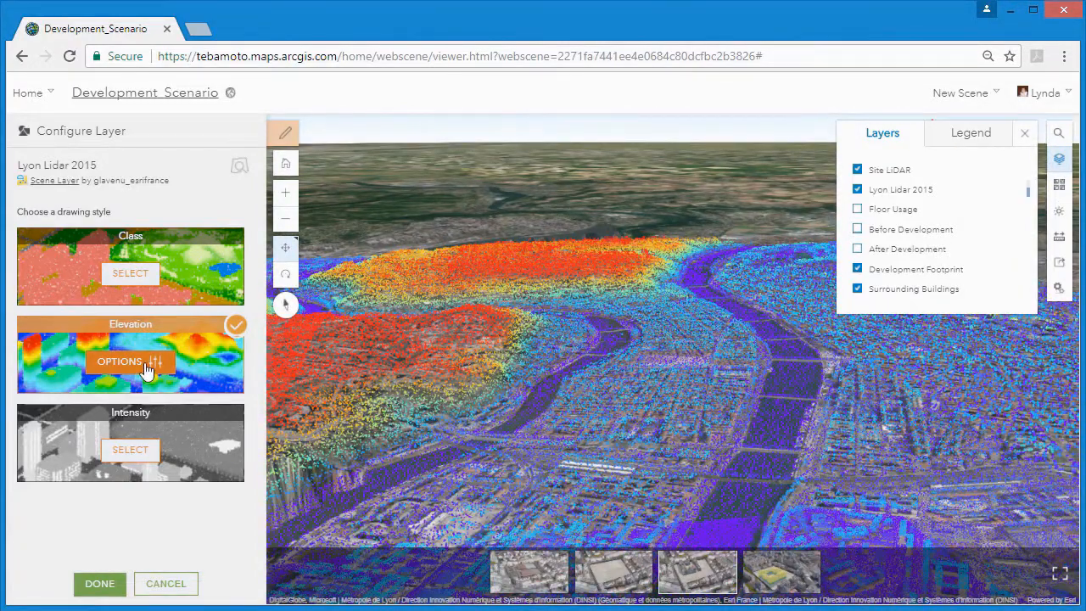
- Open the Elevation style options for Lyon Lidar 2015 and lower the upper limit of the color range to about 190
{"action": "left_click", "coordinate": [146, 366]}
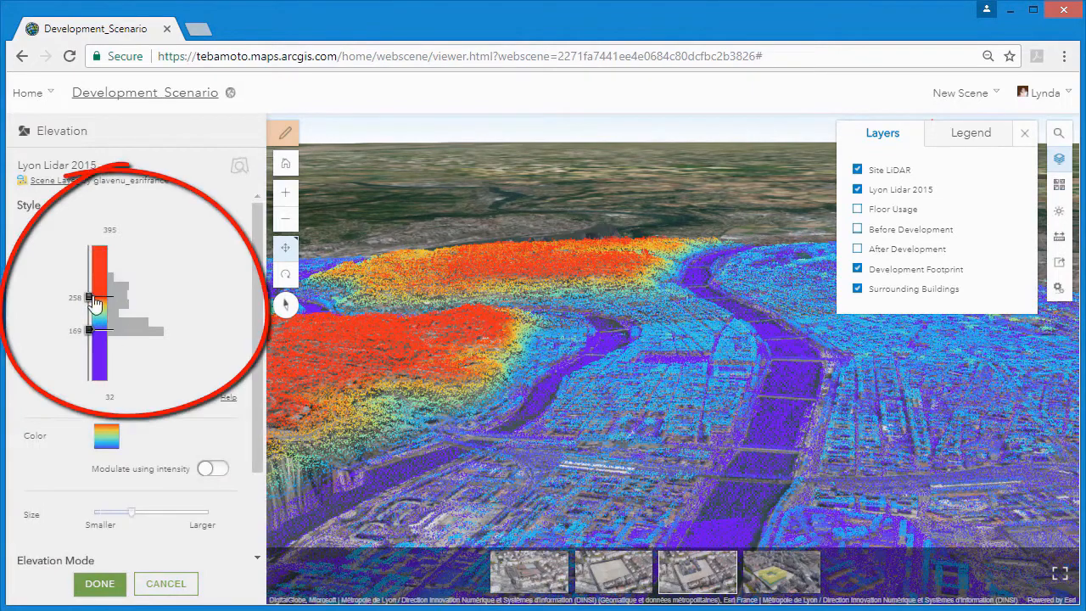
{"action": "left_click_drag", "start_coordinate": [90, 304], "coordinate": [90, 314]}
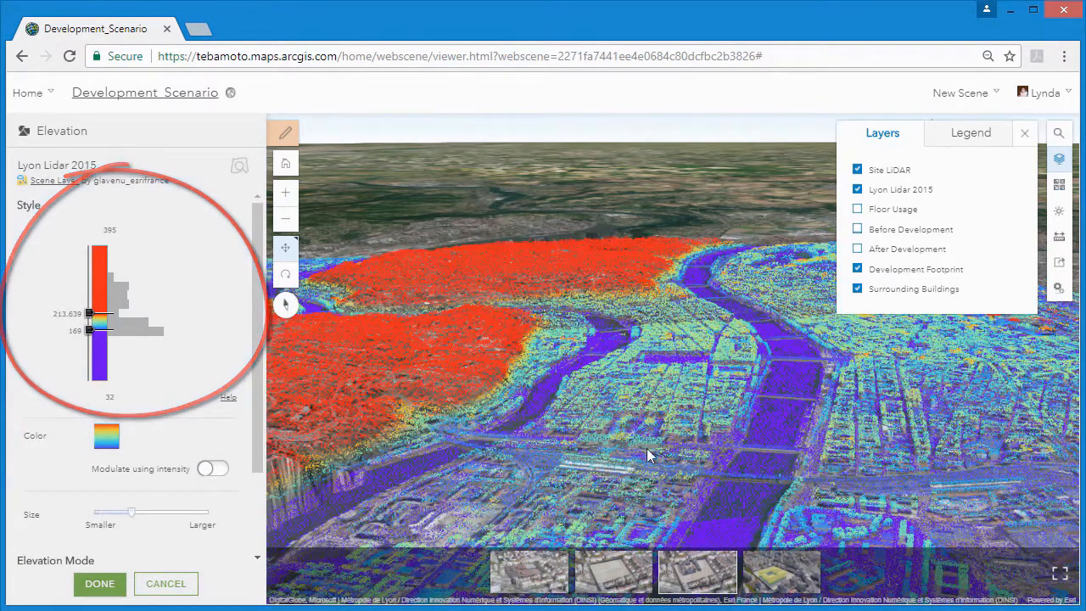
{"action": "scroll", "coordinate": [636, 442], "scroll_direction": "up", "scroll_amount": 5}
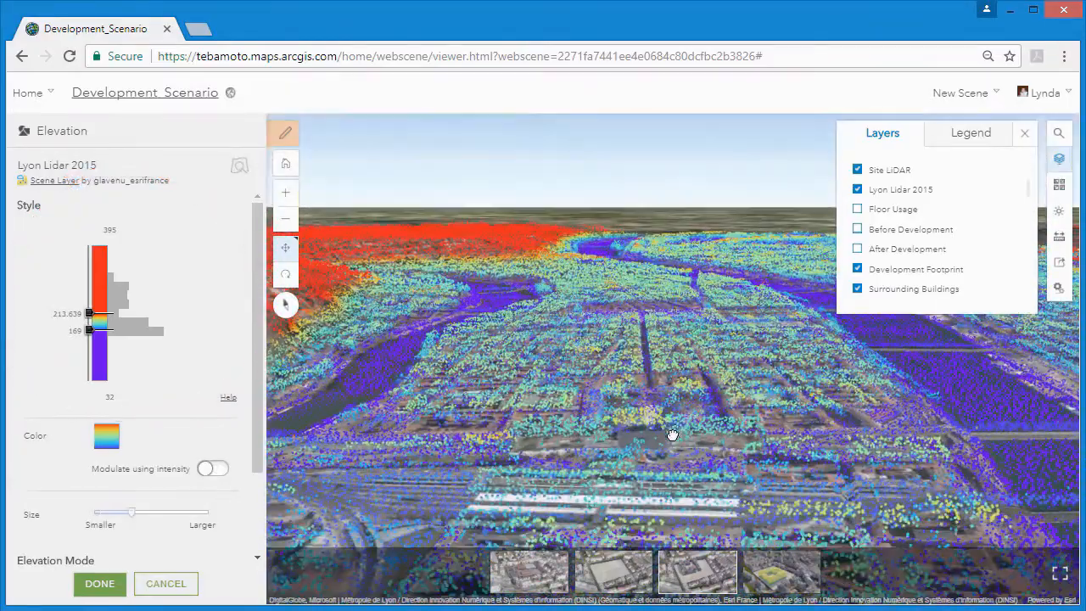
{"action": "left_click_drag", "start_coordinate": [670, 436], "coordinate": [512, 485]}
{"action": "left_click_drag", "start_coordinate": [89, 321], "coordinate": [91, 324]}
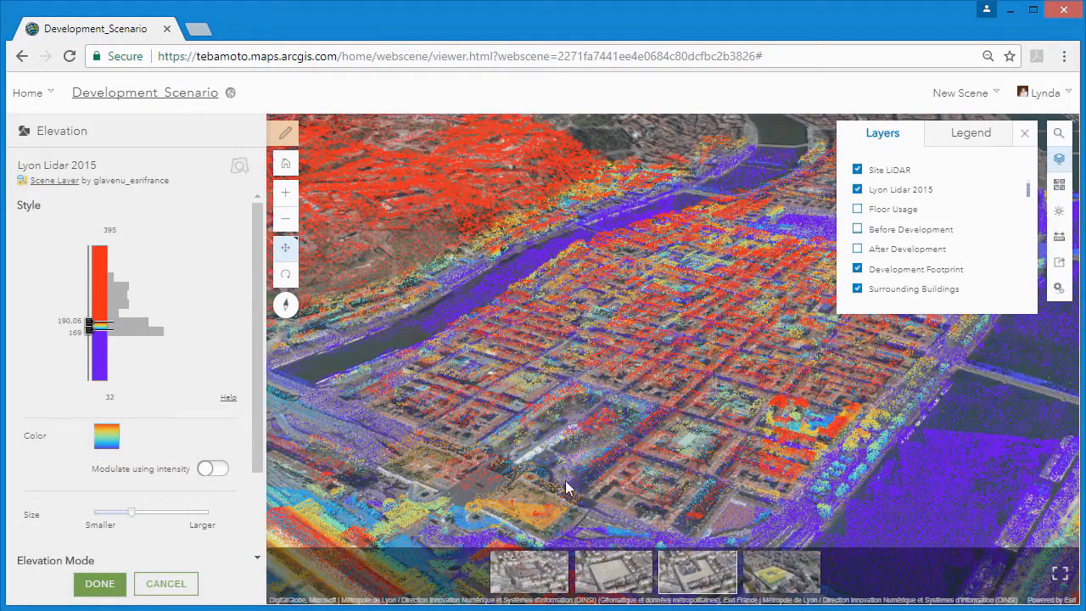
{"action": "left_click_drag", "start_coordinate": [565, 480], "coordinate": [551, 419]}
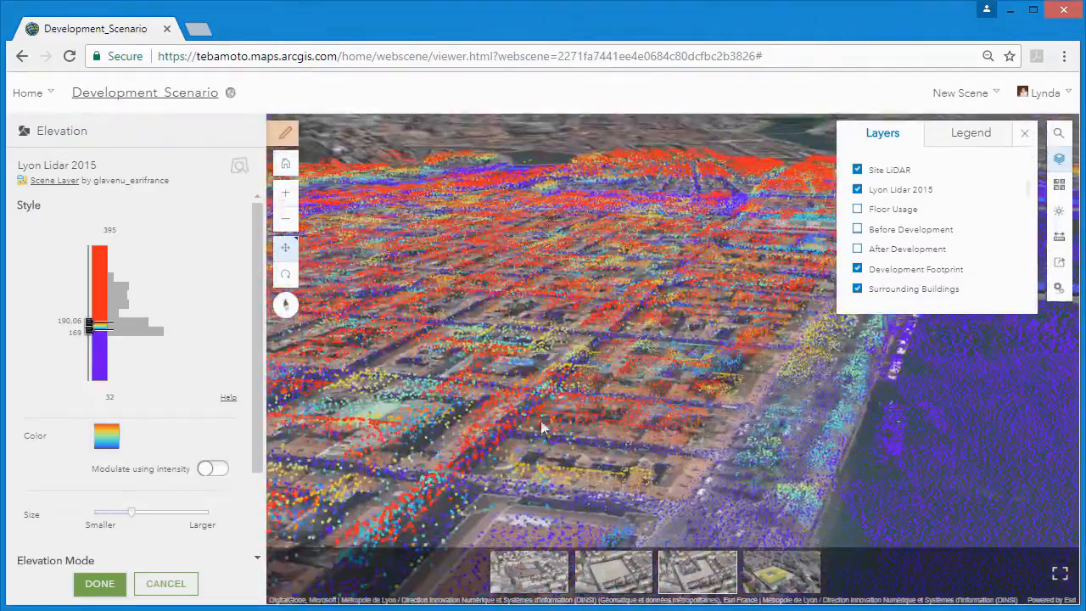
- Turn on modulation using intensity for Lyon Lidar 2015 and raise its point size to about the middle of the range
{"action": "left_click", "coordinate": [114, 439]}
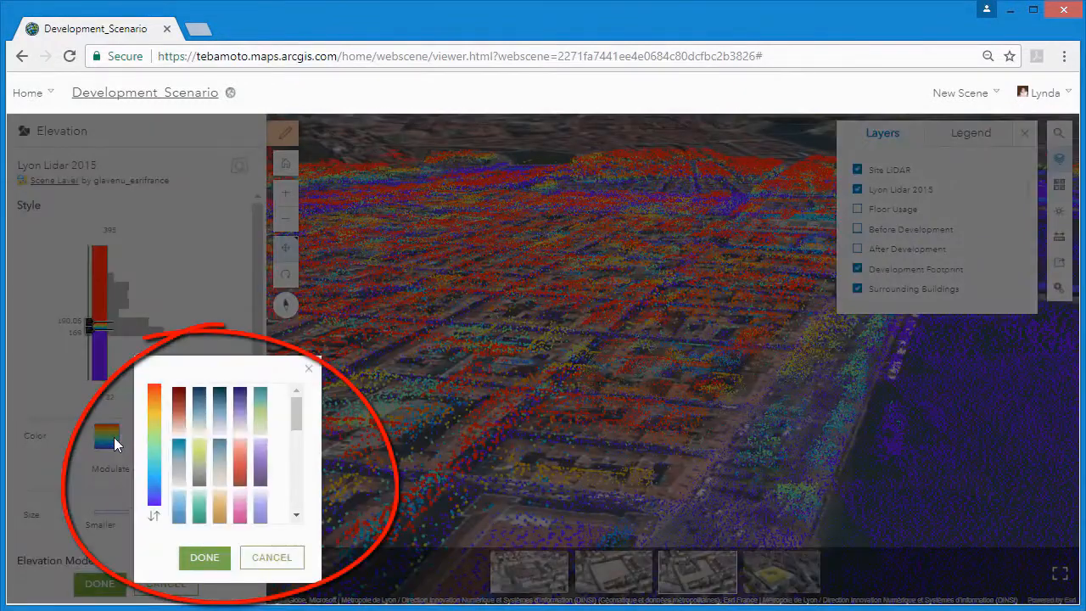
{"action": "left_click", "coordinate": [268, 556]}
{"action": "left_click", "coordinate": [212, 469]}
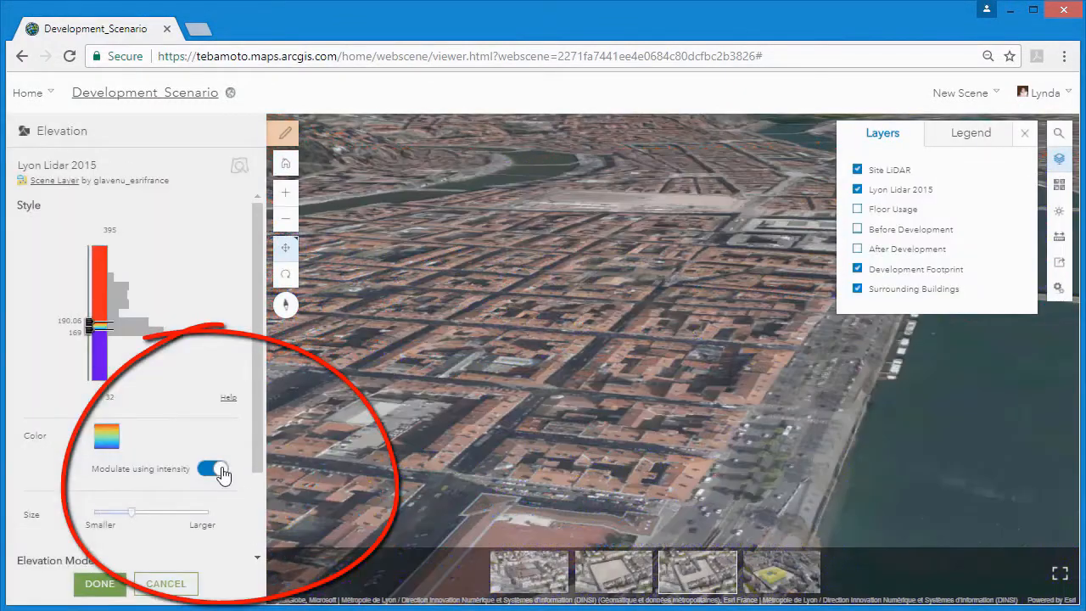
{"action": "mouse_move", "coordinate": [483, 486]}
{"action": "right_mouse_down"}
{"action": "mouse_move", "coordinate": [677, 534]}
{"action": "mouse_move", "coordinate": [860, 518]}
{"action": "mouse_move", "coordinate": [715, 496]}
{"action": "mouse_move", "coordinate": [826, 502]}
{"action": "mouse_move", "coordinate": [468, 386]}
{"action": "right_mouse_up"}
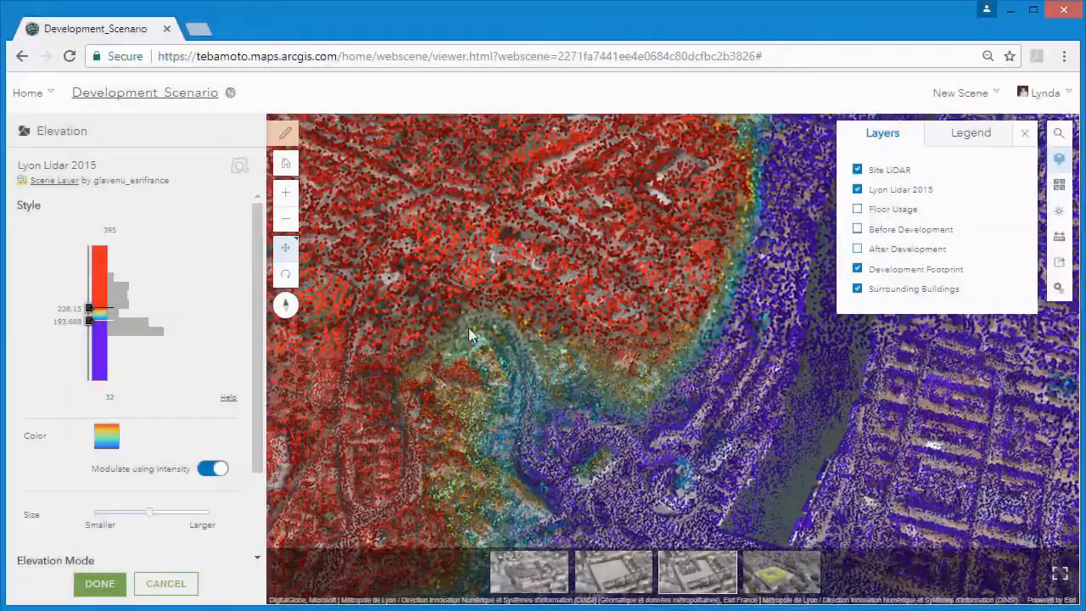
- Examine the hillside points up close with intensity modulation switched off, and switch the modulation back on
{"action": "right_click_drag", "start_coordinate": [469, 327], "coordinate": [551, 428]}
{"action": "scroll", "coordinate": [543, 420], "scroll_direction": "up", "scroll_amount": 2}
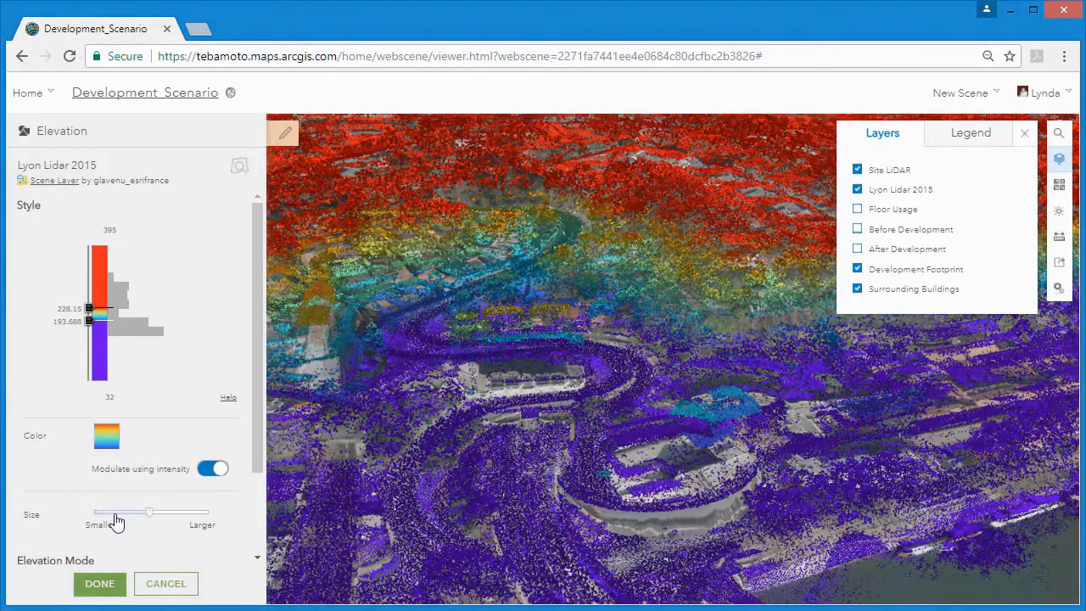
{"action": "left_click", "coordinate": [206, 470]}
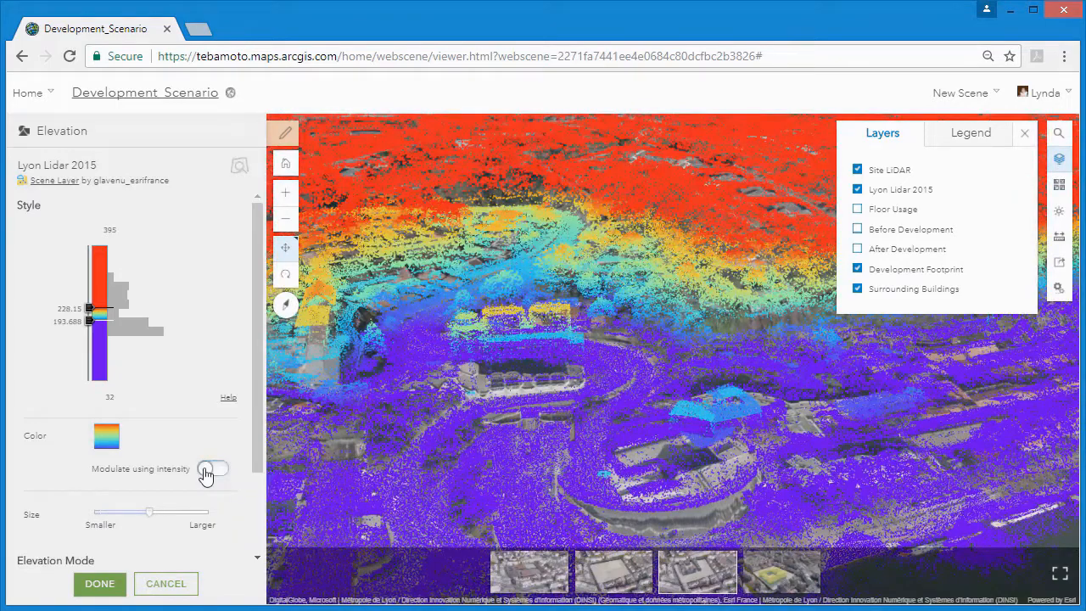
{"action": "left_click", "coordinate": [217, 474]}
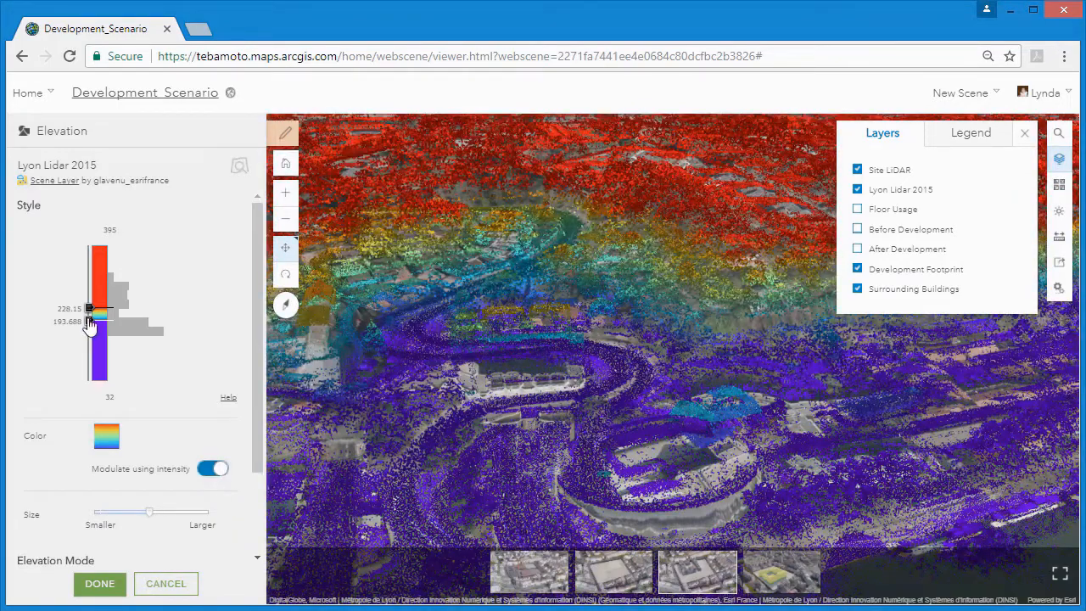
- Set the Lyon Lidar 2015 elevation color range to about 153.78 to 224.5 and finish configuring the layer
{"action": "mouse_move", "coordinate": [90, 325]}
{"action": "left_mouse_down"}
{"action": "mouse_move", "coordinate": [92, 337]}
{"action": "mouse_move", "coordinate": [92, 312]}
{"action": "left_mouse_up"}
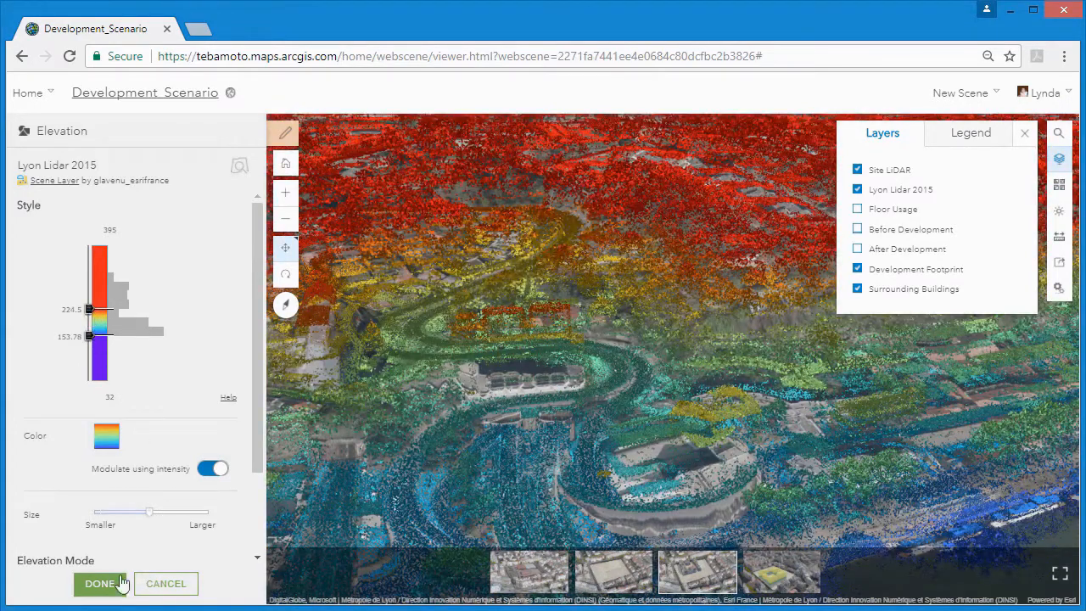
{"action": "left_click", "coordinate": [99, 584]}
{"action": "left_click", "coordinate": [111, 585]}
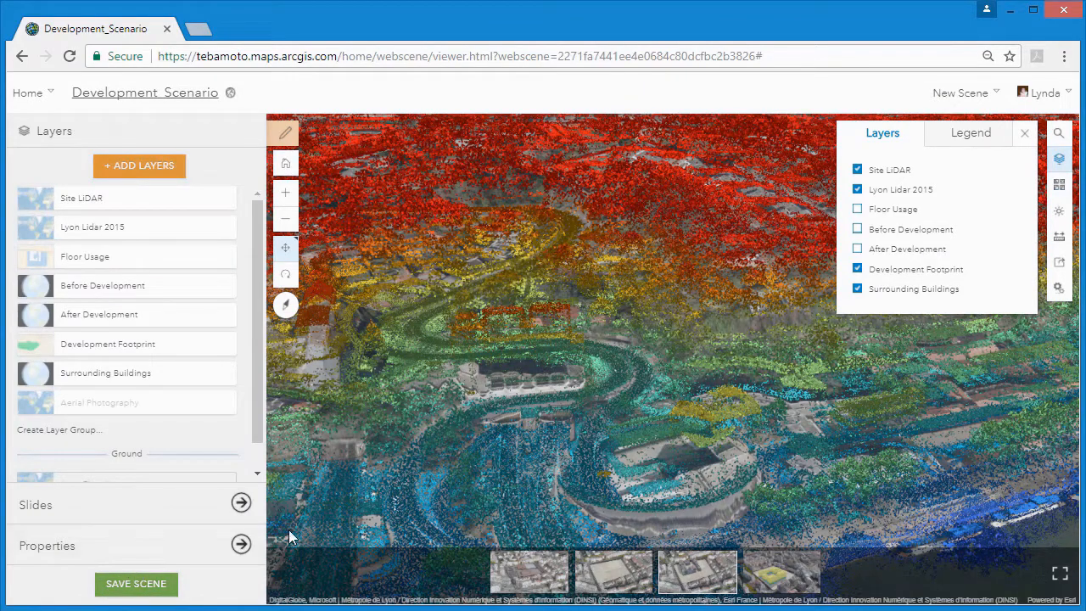
- Show the second slide's view with the Site LiDAR layer turned on and add it as a new slide
{"action": "left_click", "coordinate": [526, 572]}
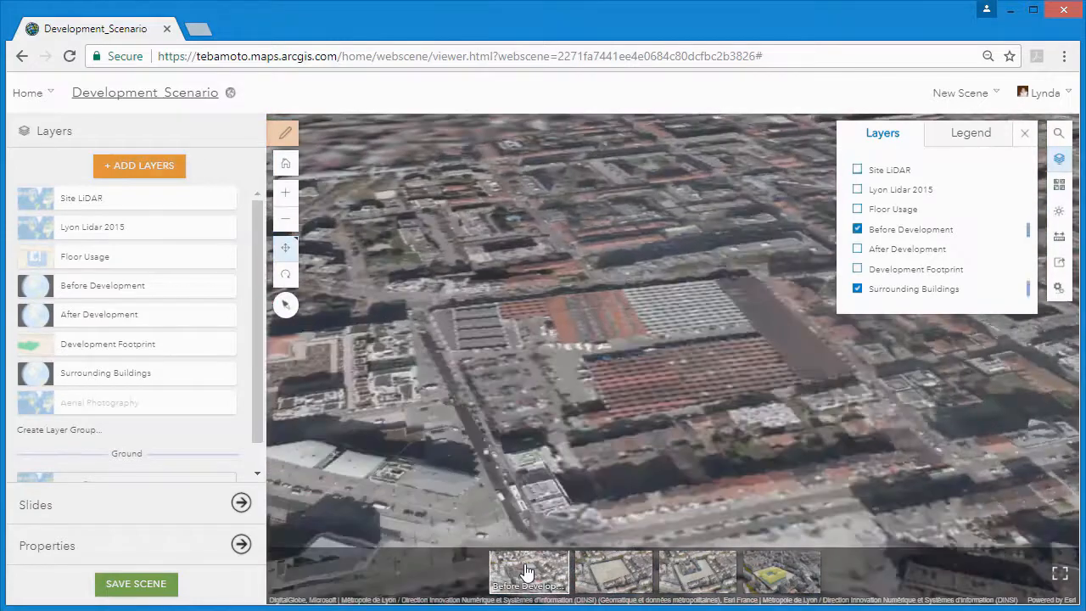
{"action": "left_click", "coordinate": [609, 574]}
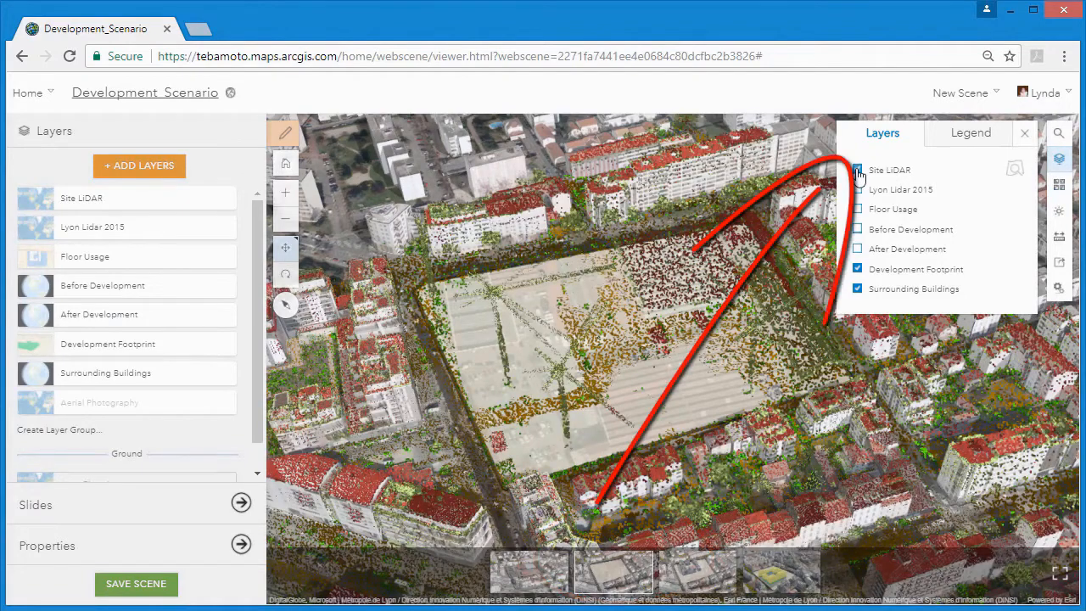
{"action": "left_click", "coordinate": [242, 503]}
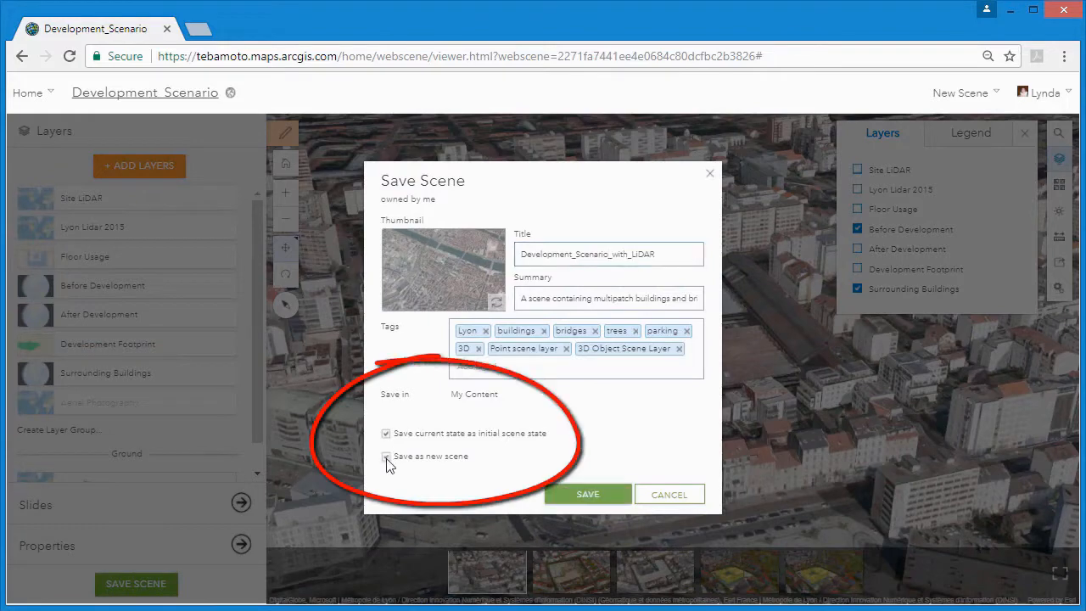
- Save as a new scene titled Development_Scenario_with_LiDAR, keeping the current state as the initial scene state
{"action": "left_click", "coordinate": [610, 495]}
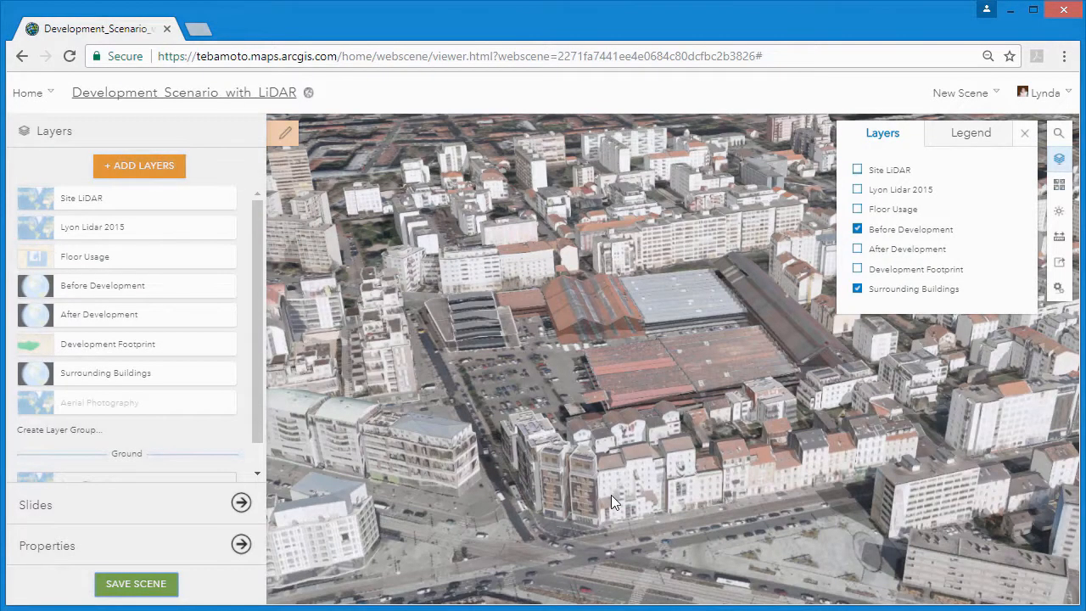